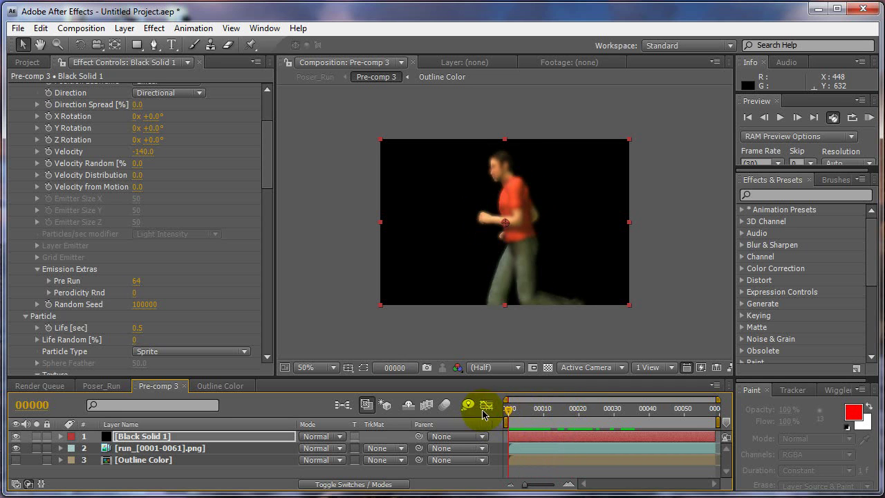
# Keep Particular's Direction at Directional, scrub Velocity to -290, and preview the smeared trails
pyautogui.moveTo(147, 151); pyautogui.dragTo(159, 152)
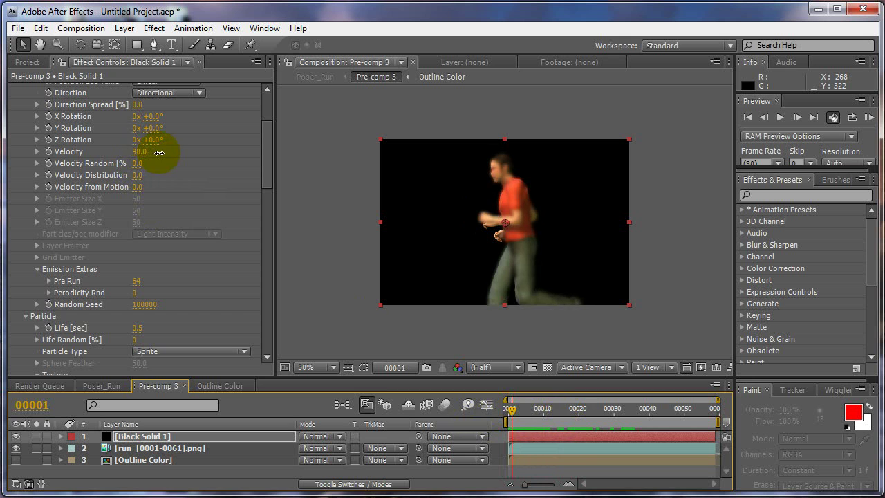
pyautogui.click(129, 155)
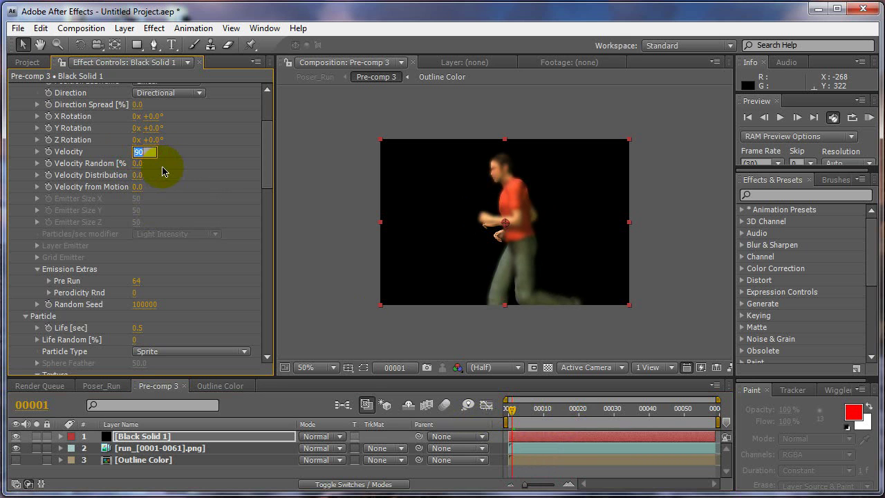
pyautogui.click(164, 94)
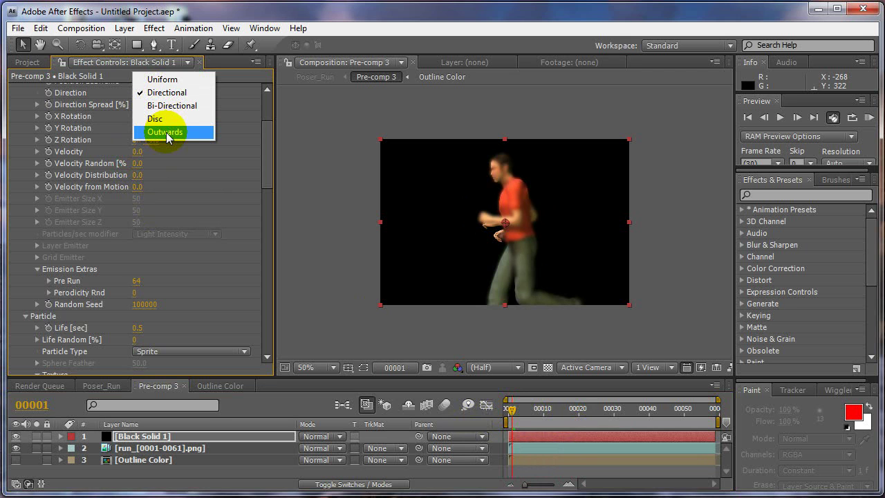
pyautogui.click(165, 93)
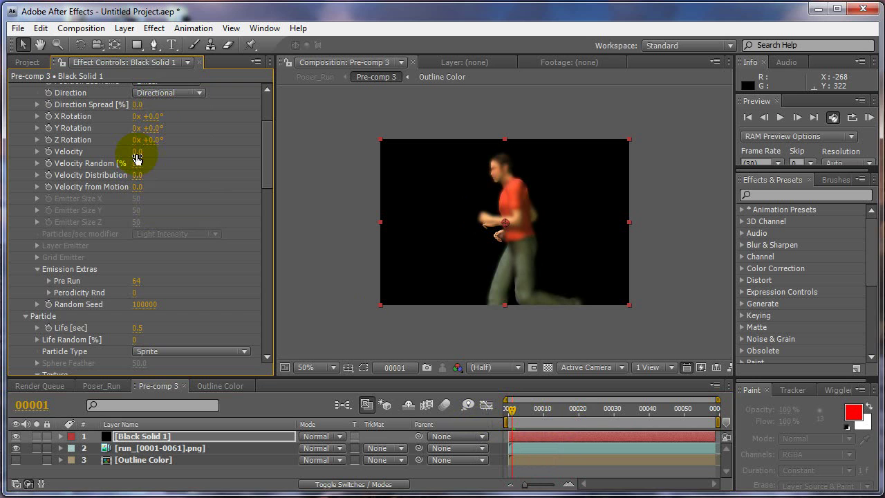
pyautogui.moveTo(149, 149); pyautogui.dragTo(120, 153)
pyautogui.moveTo(513, 408); pyautogui.dragTo(608, 407)
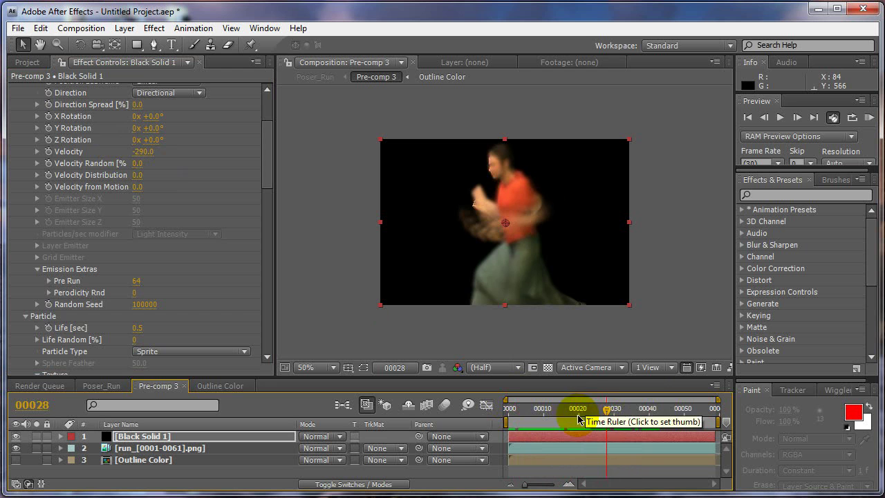
# Scrub back and forth through the run to review the particle trails
pyautogui.moveTo(579, 413); pyautogui.dragTo(629, 408)
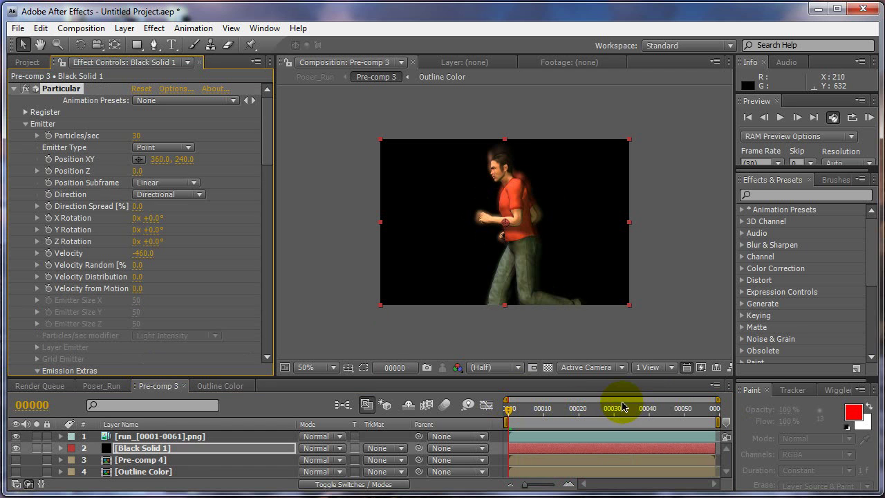
pyautogui.moveTo(510, 409); pyautogui.dragTo(520, 416)
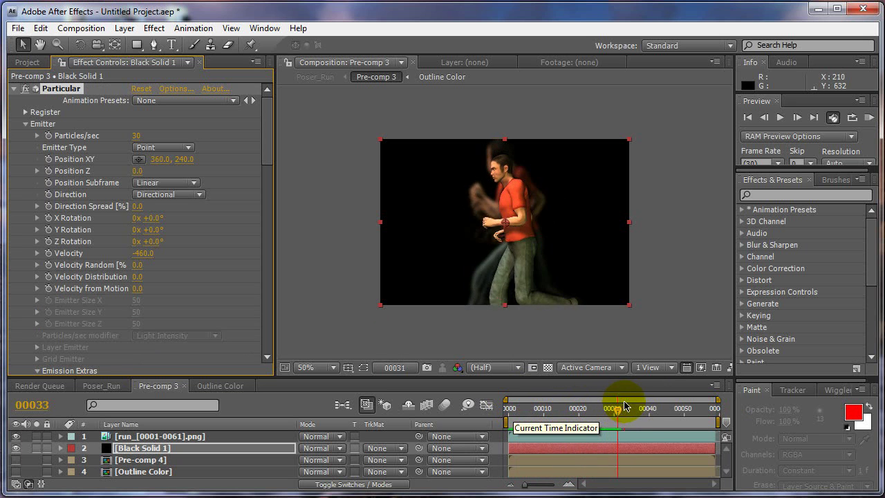
pyautogui.moveTo(653, 399); pyautogui.dragTo(561, 400)
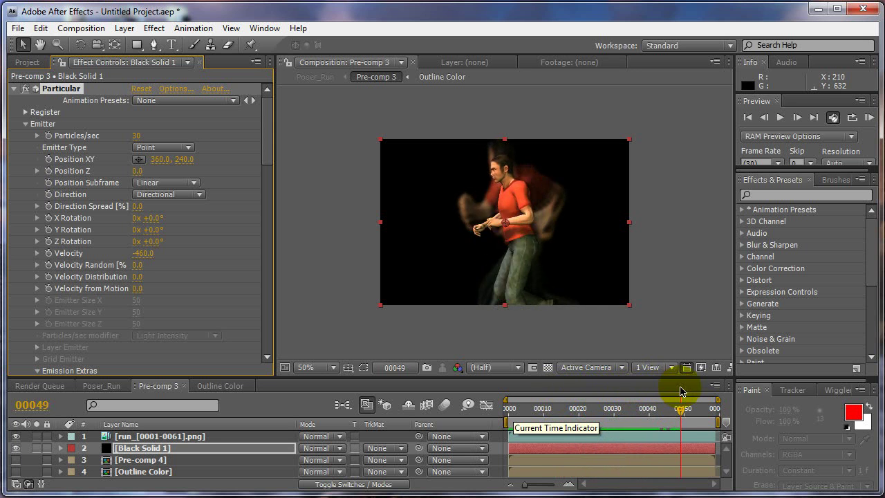
pyautogui.moveTo(681, 390); pyautogui.dragTo(546, 400)
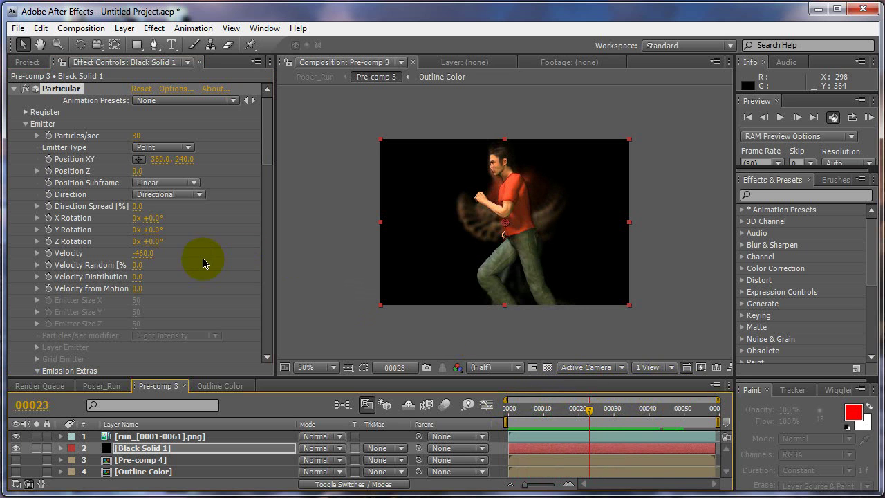
# Set Particular's Velocity to exactly 0 and compare a few earlier frames
pyautogui.moveTo(141, 253); pyautogui.dragTo(168, 257)
pyautogui.click(144, 253)
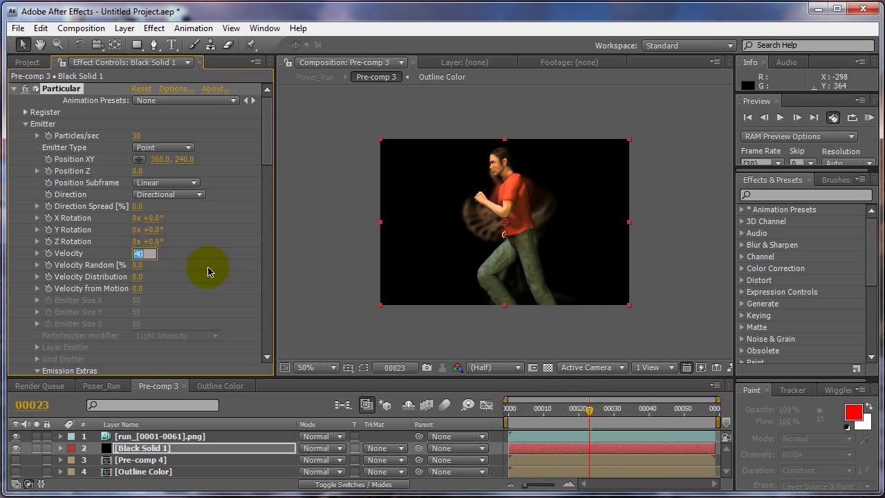
pyautogui.press('Tab')
pyautogui.moveTo(539, 408); pyautogui.dragTo(659, 418)
# Leave Velocity Random at 0, set Velocity to -360 and Direction Spread to 9, then scrub to frame 16
pyautogui.click(140, 259)
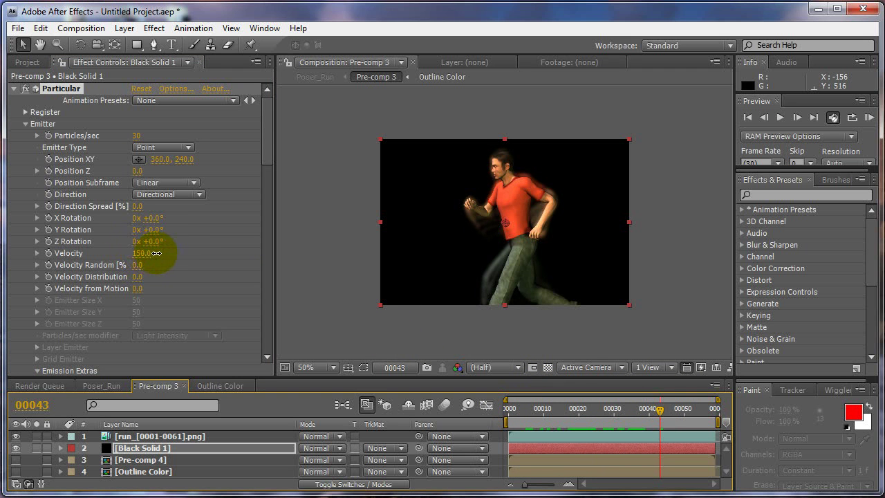
pyautogui.moveTo(146, 253)
pyautogui.mouseDown()
pyautogui.moveTo(123, 255)
pyautogui.moveTo(176, 254)
pyautogui.moveTo(133, 262)
pyautogui.mouseUp()
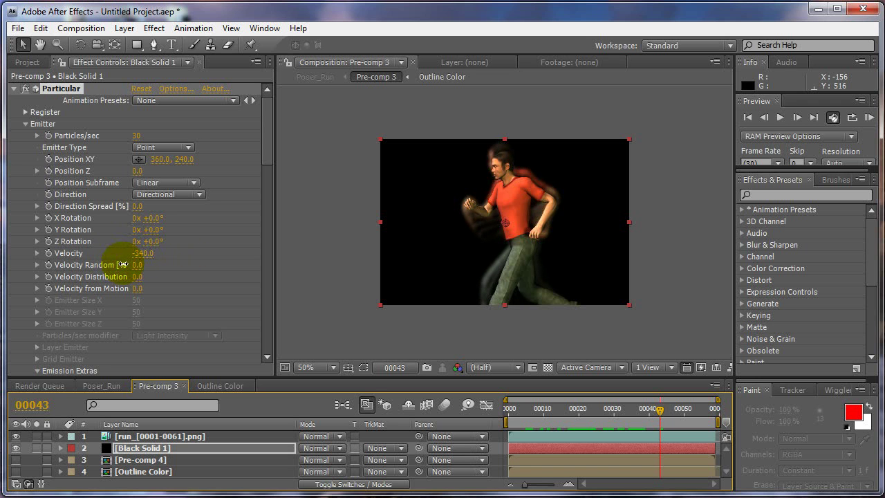
pyautogui.moveTo(523, 409); pyautogui.dragTo(553, 422)
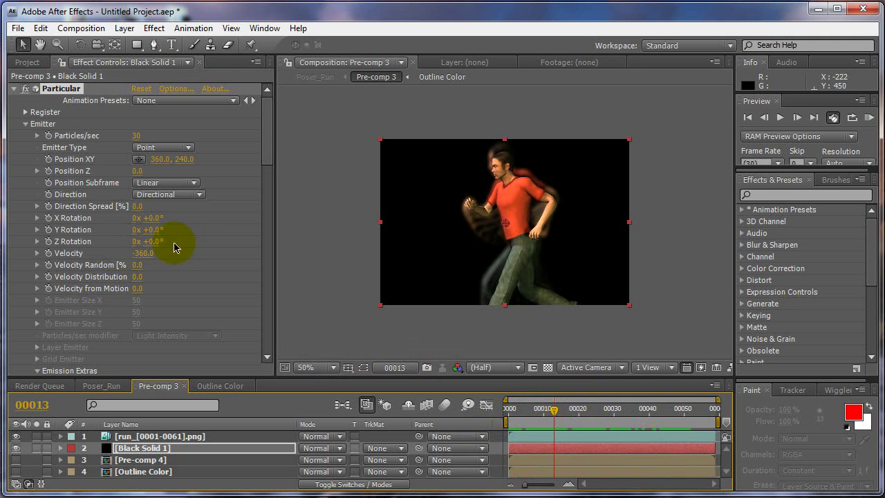
pyautogui.click(145, 212)
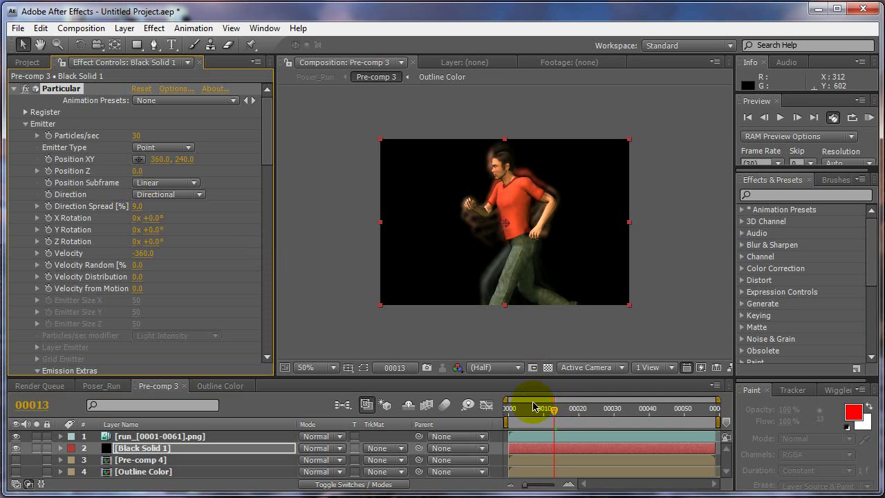
pyautogui.moveTo(532, 414); pyautogui.dragTo(584, 420)
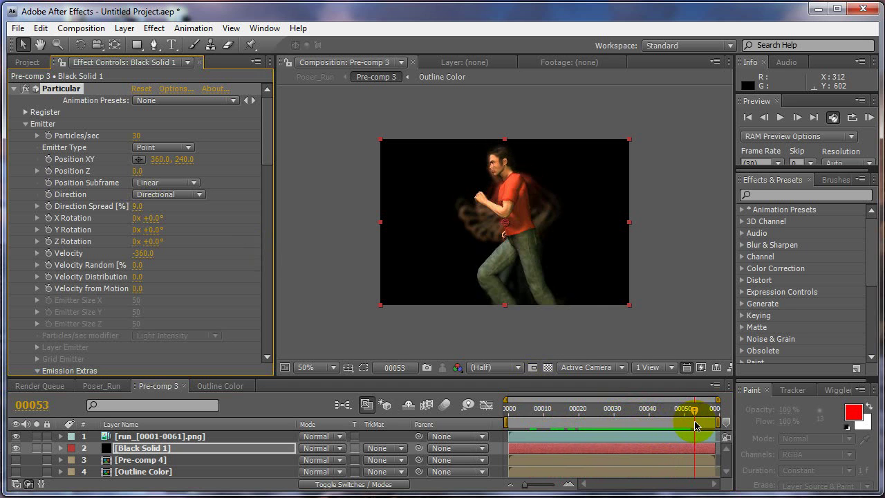
pyautogui.moveTo(707, 428); pyautogui.dragTo(524, 425)
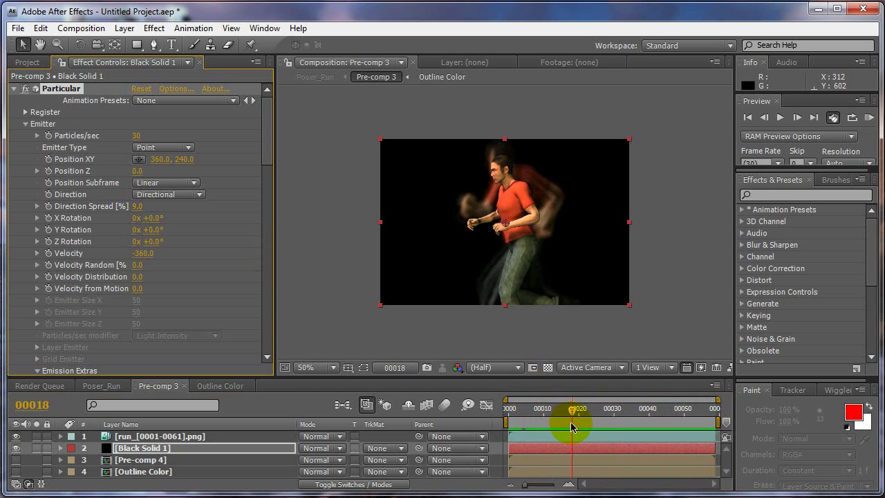
pyautogui.moveTo(586, 428); pyautogui.dragTo(565, 424)
pyautogui.press('.')
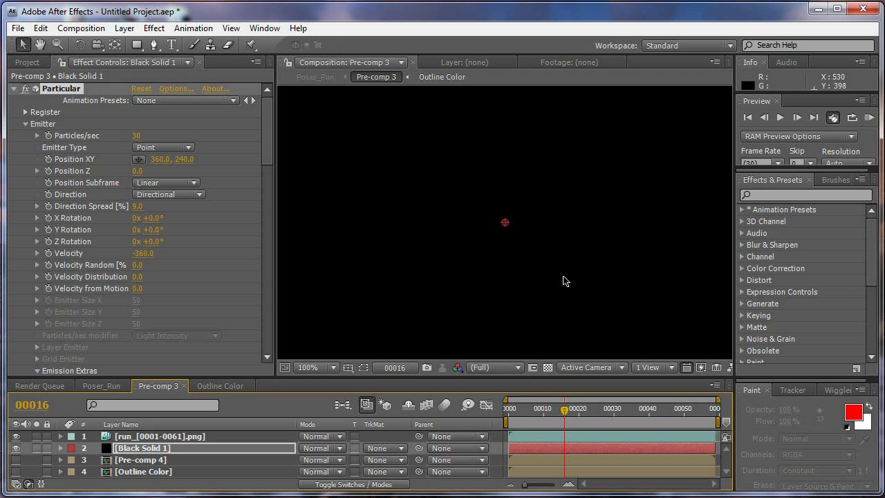
pyautogui.click(40, 43)
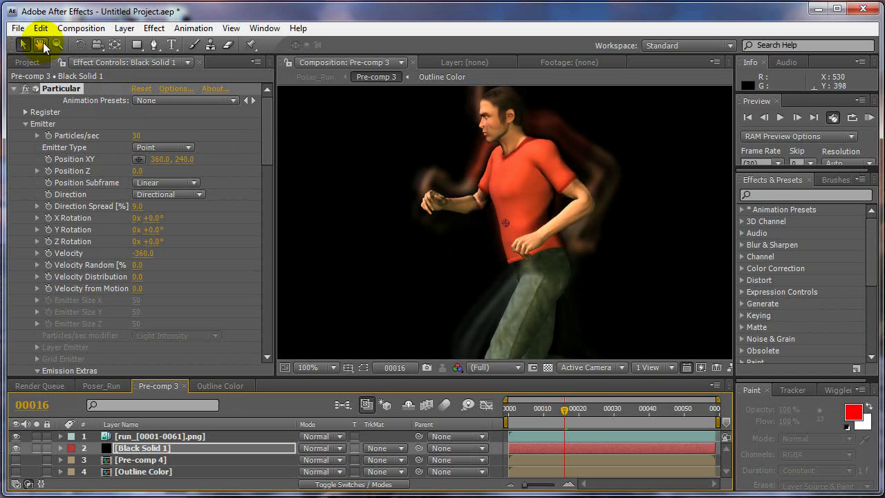
pyautogui.moveTo(468, 161); pyautogui.dragTo(468, 246)
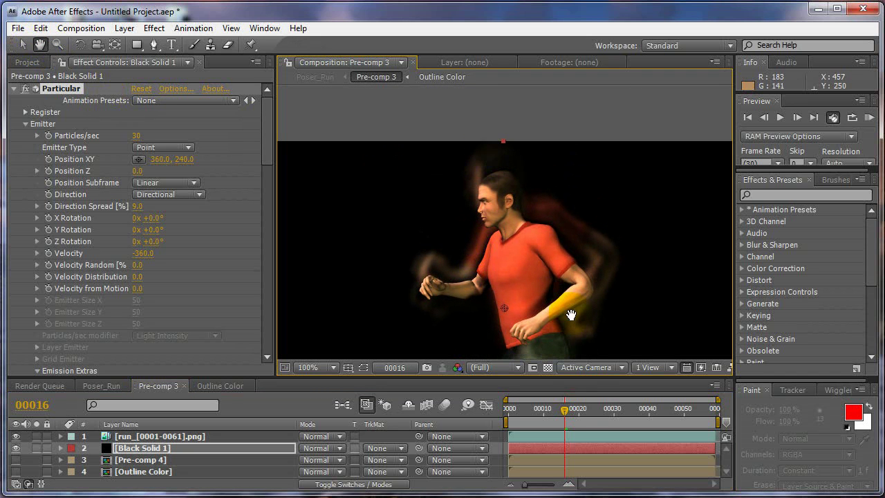
pyautogui.moveTo(565, 409)
pyautogui.mouseDown()
pyautogui.moveTo(643, 414)
pyautogui.moveTo(510, 412)
pyautogui.moveTo(580, 413)
pyautogui.mouseUp()
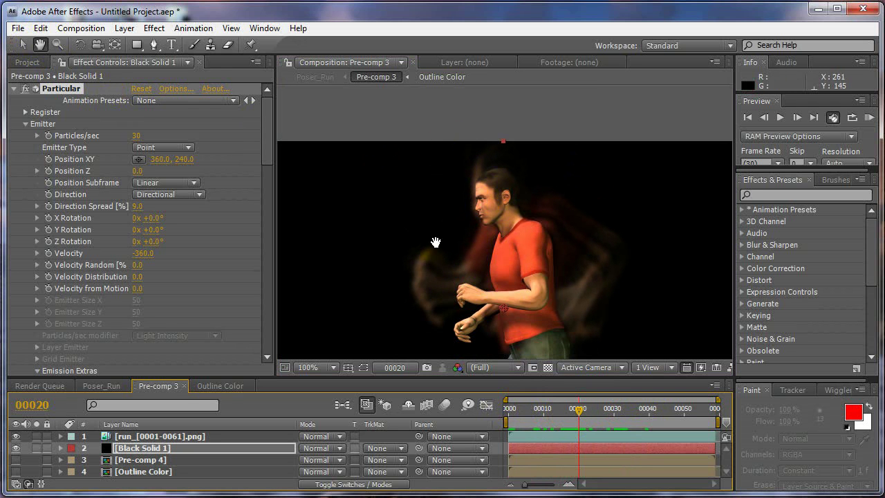
pyautogui.moveTo(265, 136); pyautogui.dragTo(280, 160)
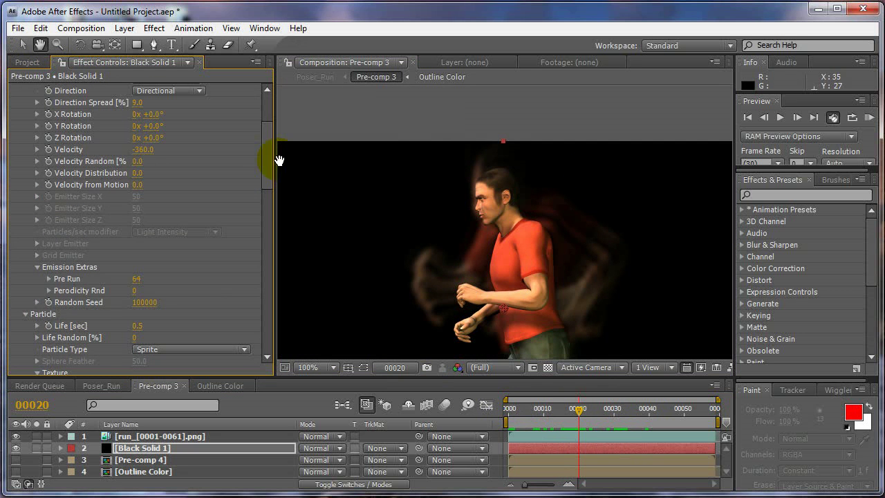
pyautogui.click(529, 409)
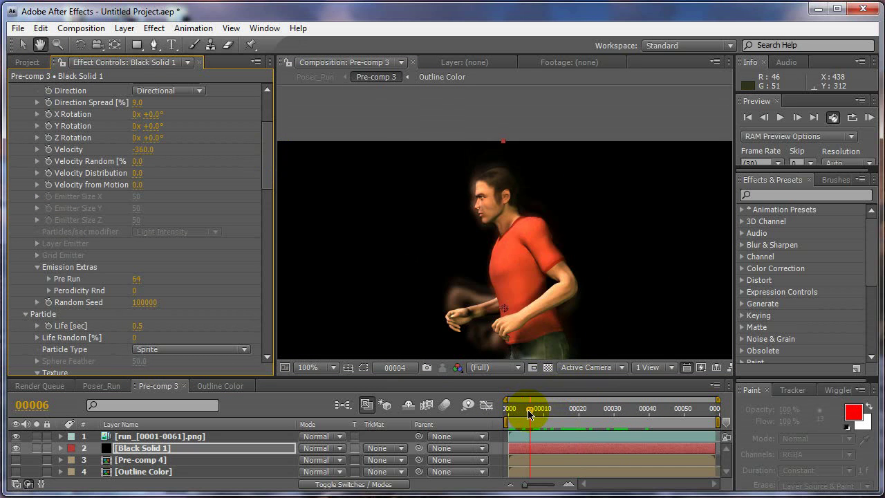
pyautogui.moveTo(268, 158); pyautogui.dragTo(269, 148)
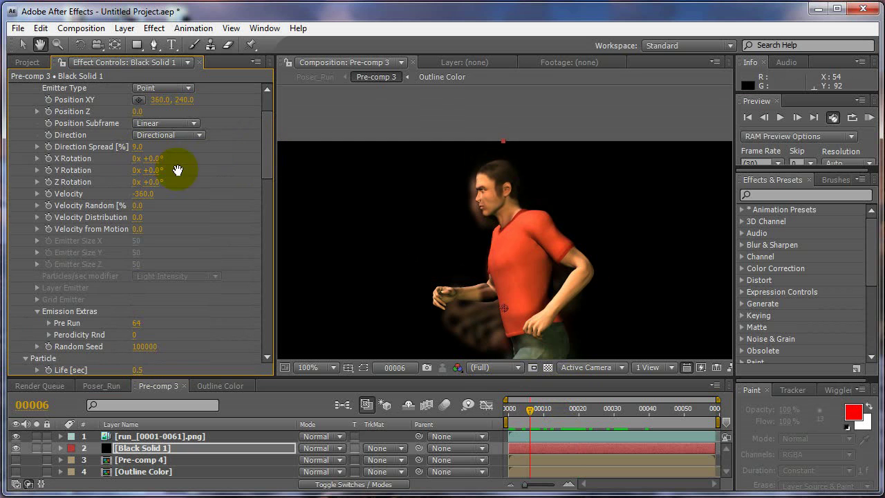
pyautogui.moveTo(529, 409); pyautogui.dragTo(650, 412)
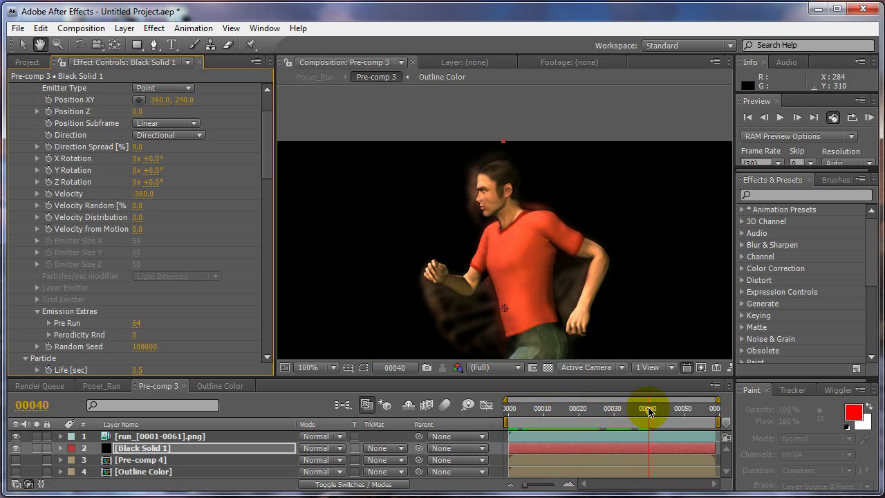
# Swing the emitter's Y Rotation to -79° so the trail streams behind the runner
pyautogui.scroll(-1, 480, 265)
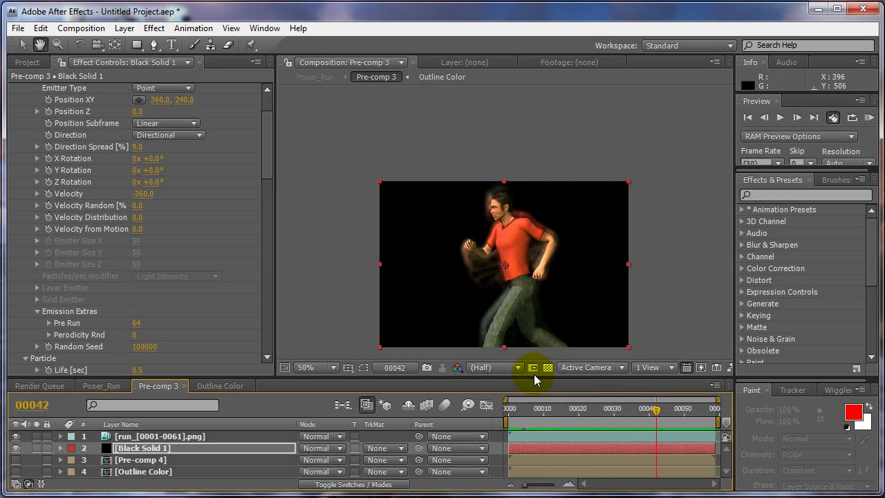
pyautogui.moveTo(520, 410); pyautogui.dragTo(635, 419)
pyautogui.click(22, 44)
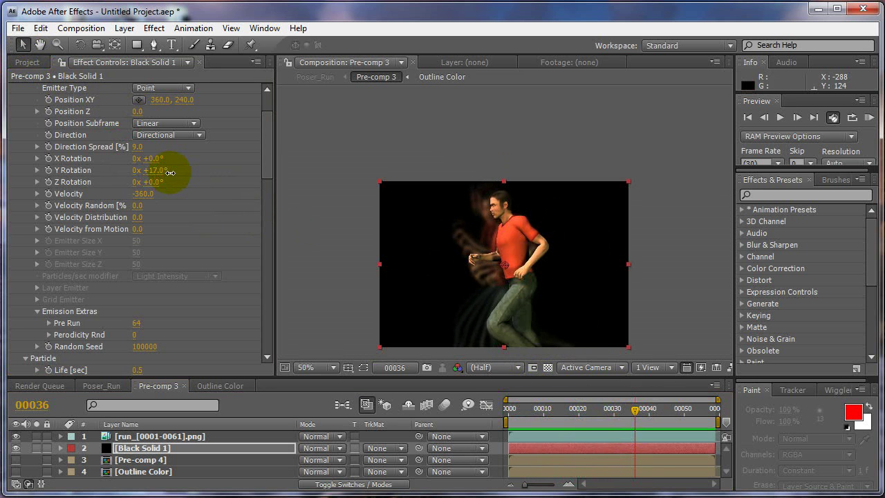
pyautogui.moveTo(169, 172); pyautogui.dragTo(103, 171)
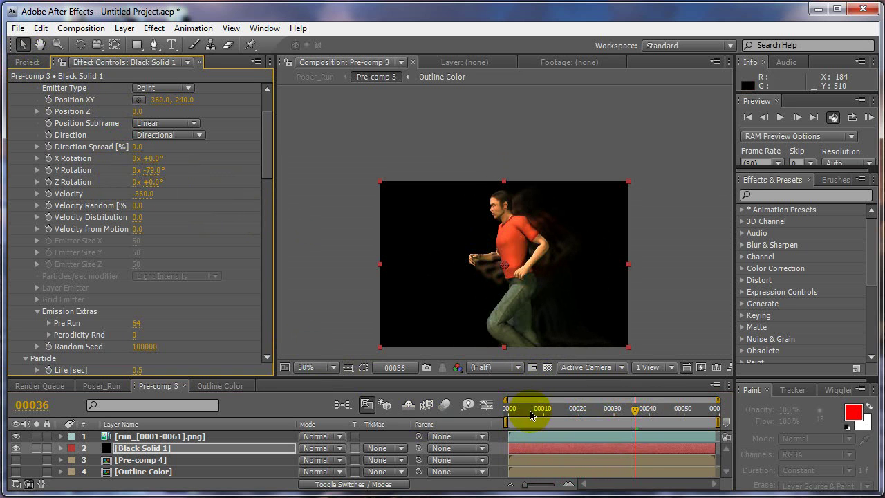
pyautogui.moveTo(531, 409); pyautogui.dragTo(617, 414)
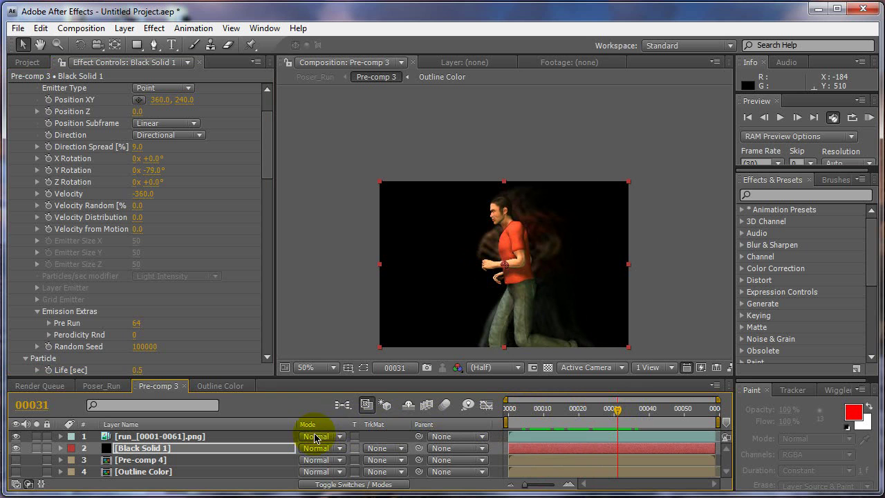
pyautogui.moveTo(523, 411); pyautogui.dragTo(635, 408)
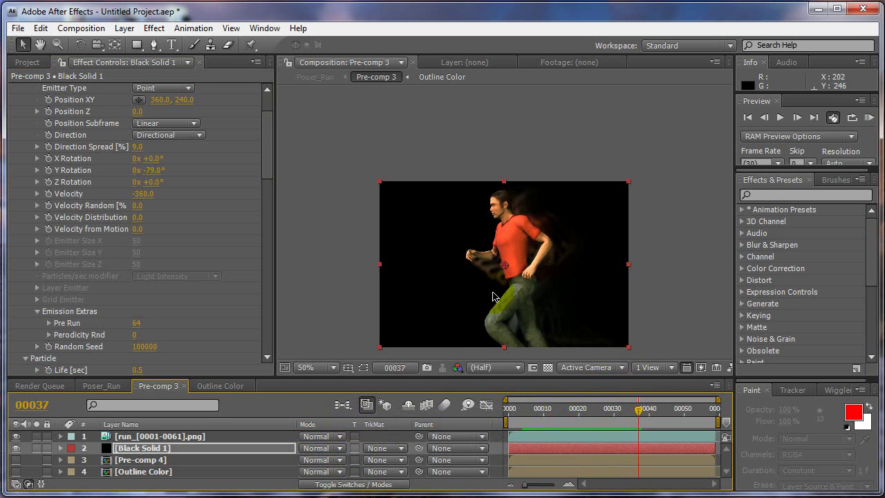
# Try faster Velocity values, settling at -200, while previewing the trail across frames
pyautogui.moveTo(146, 193); pyautogui.dragTo(132, 179)
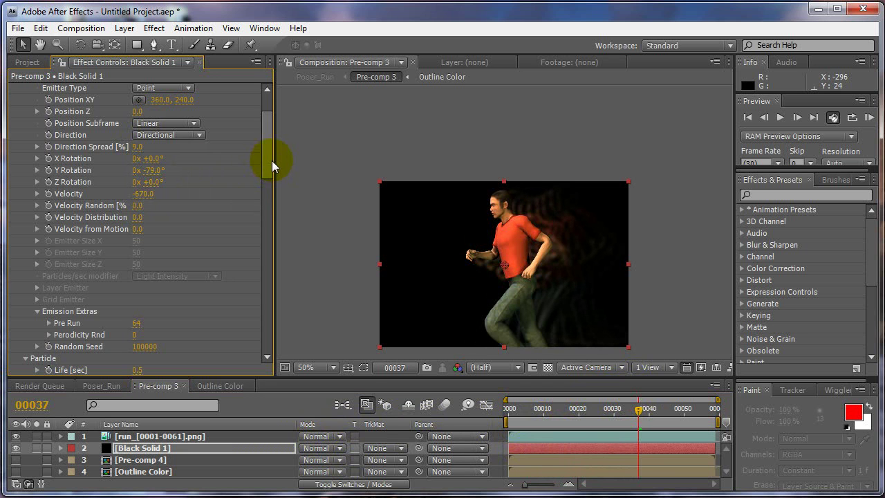
pyautogui.moveTo(272, 160)
pyautogui.mouseDown()
pyautogui.moveTo(267, 142)
pyautogui.moveTo(263, 158)
pyautogui.mouseUp()
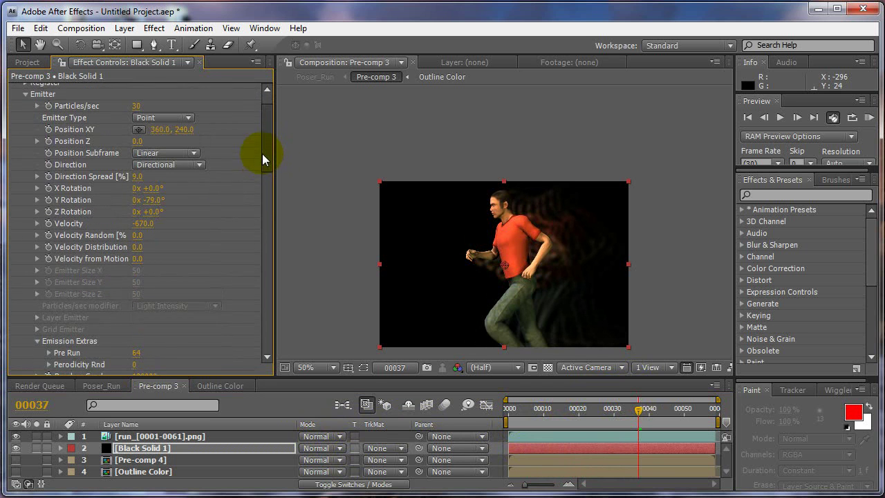
pyautogui.click(527, 411)
pyautogui.moveTo(526, 413); pyautogui.dragTo(583, 412)
pyautogui.moveTo(145, 224); pyautogui.dragTo(188, 235)
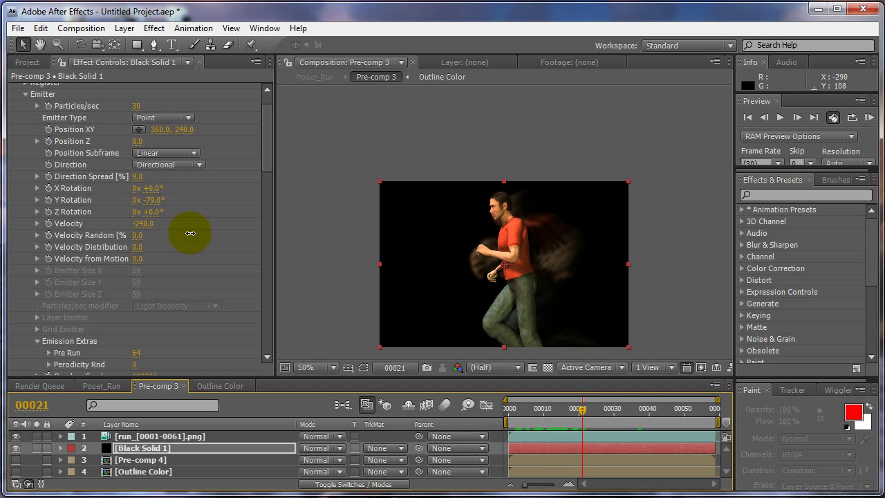
pyautogui.moveTo(527, 407); pyautogui.dragTo(667, 390)
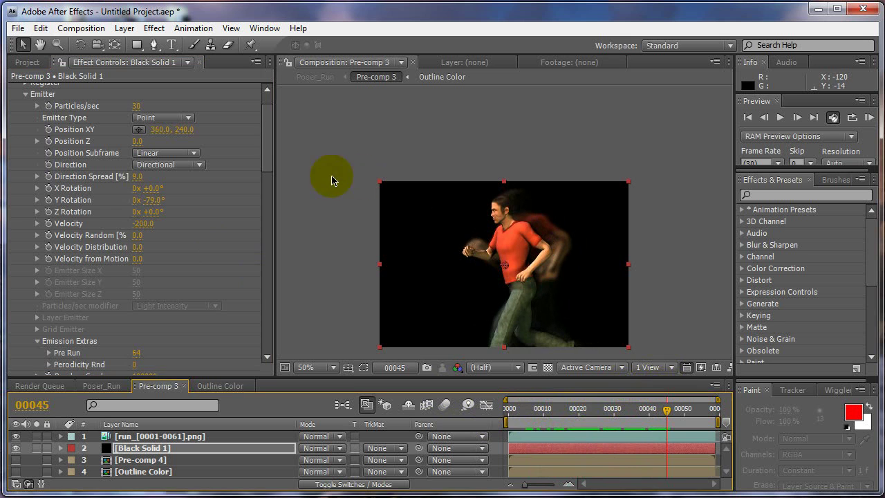
# Lower Particles/sec to 10 and preview the sparser trail
pyautogui.click(136, 106)
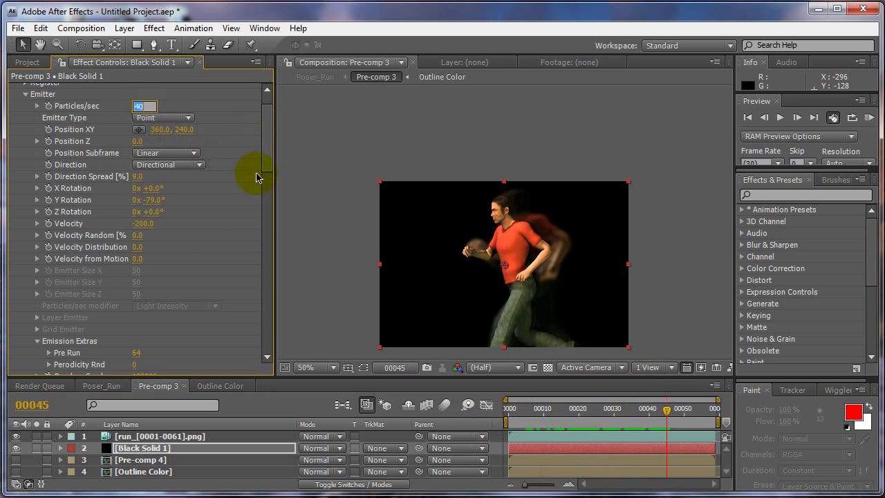
pyautogui.write('10')
pyautogui.press('Return')
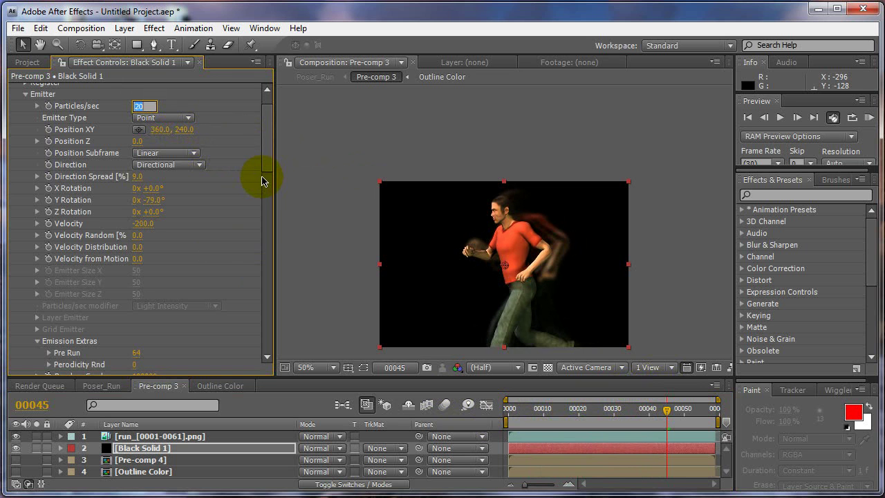
pyautogui.moveTo(507, 398); pyautogui.dragTo(631, 401)
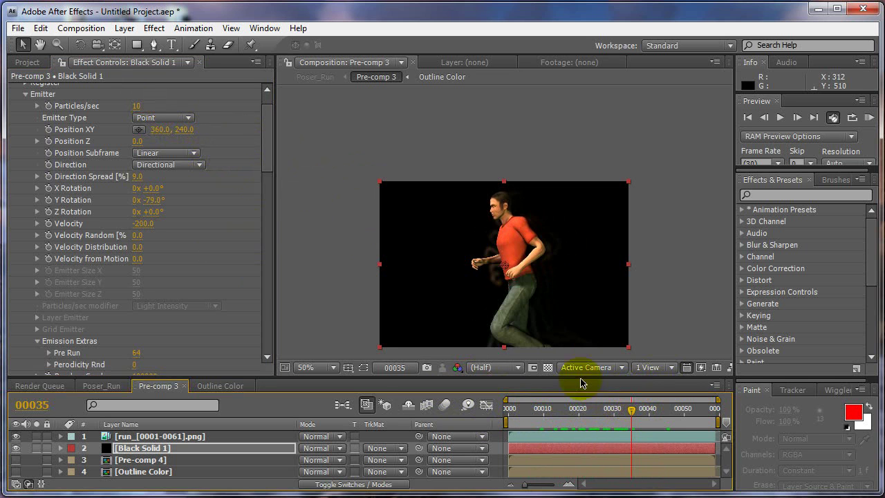
# Switch the emitter Direction to Outwards with Velocity 0 and preview the result
pyautogui.click(136, 107)
pyautogui.click(185, 166)
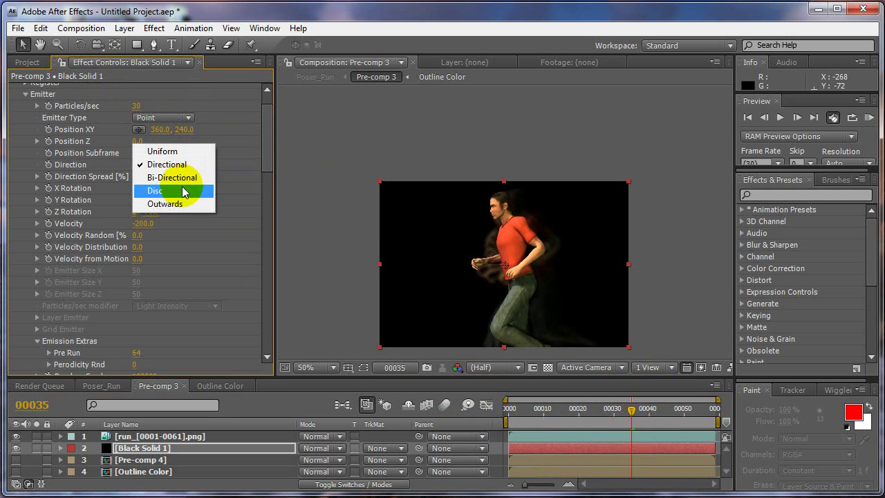
pyautogui.click(173, 204)
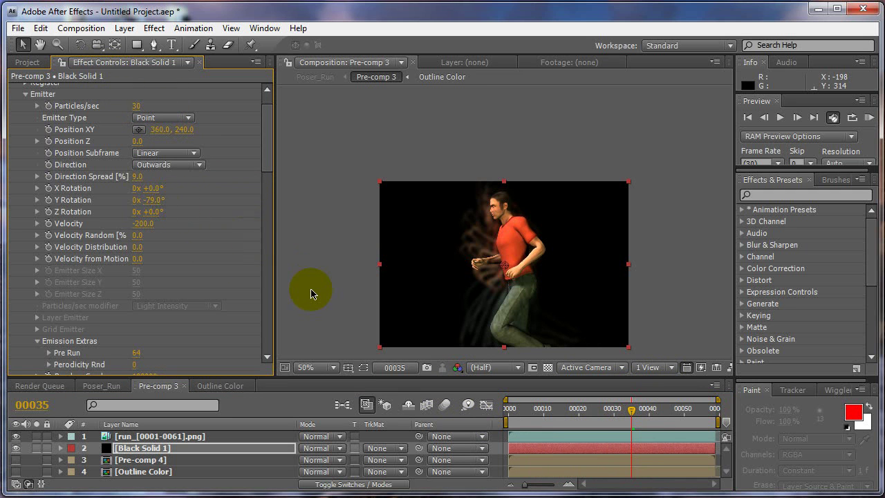
pyautogui.click(139, 225)
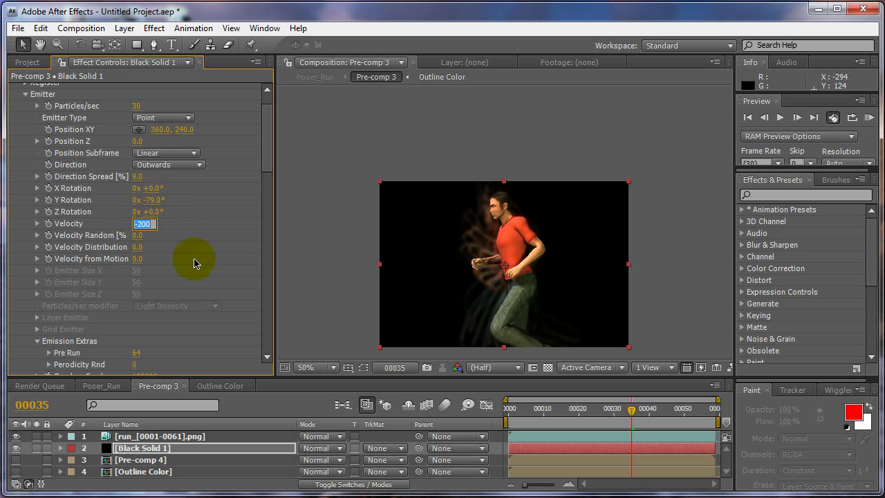
pyautogui.write('0')
pyautogui.press('Tab')
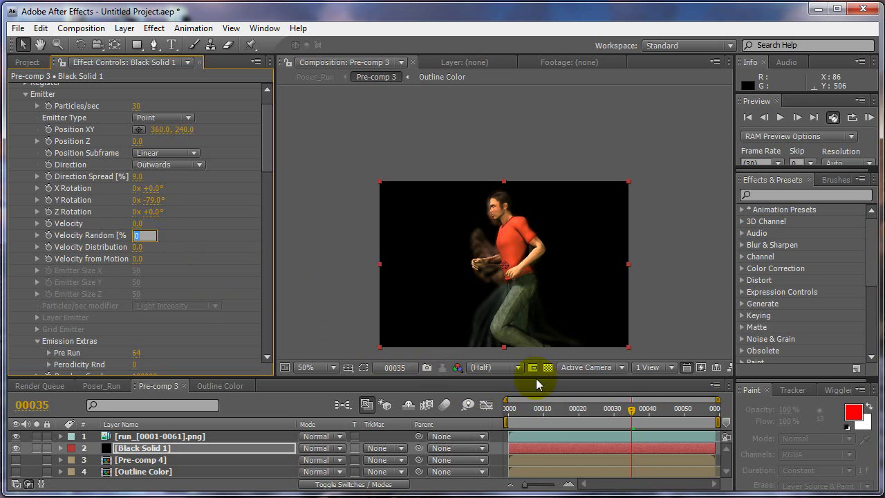
pyautogui.moveTo(553, 421); pyautogui.dragTo(607, 412)
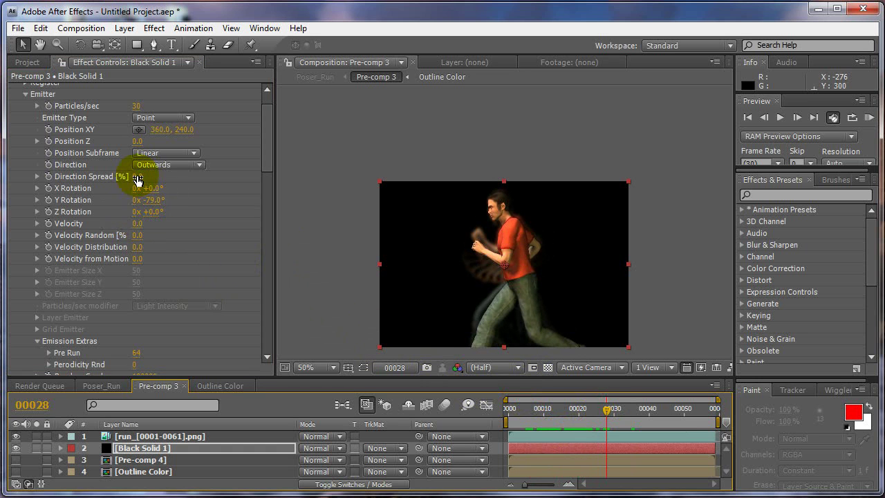
# Set Direction Spread and Y Rotation to 0, then raise Velocity to 110
pyautogui.moveTo(136, 176); pyautogui.dragTo(10, 178)
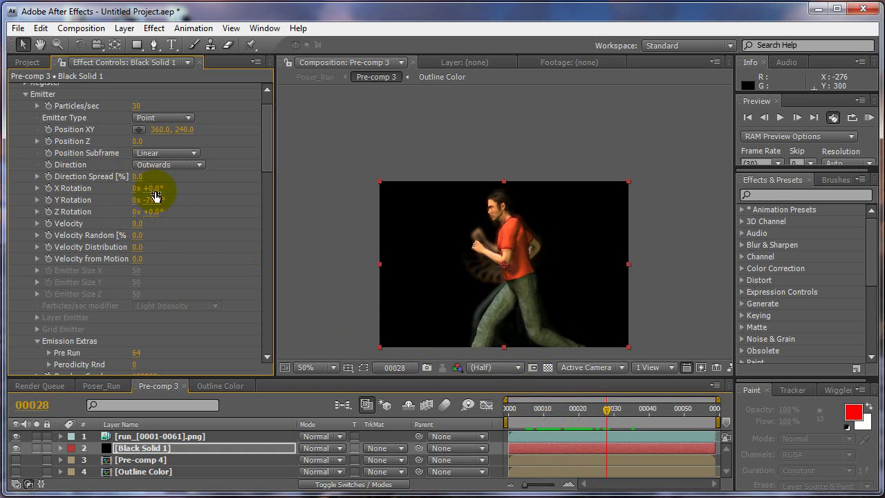
pyautogui.moveTo(168, 204); pyautogui.dragTo(100, 207)
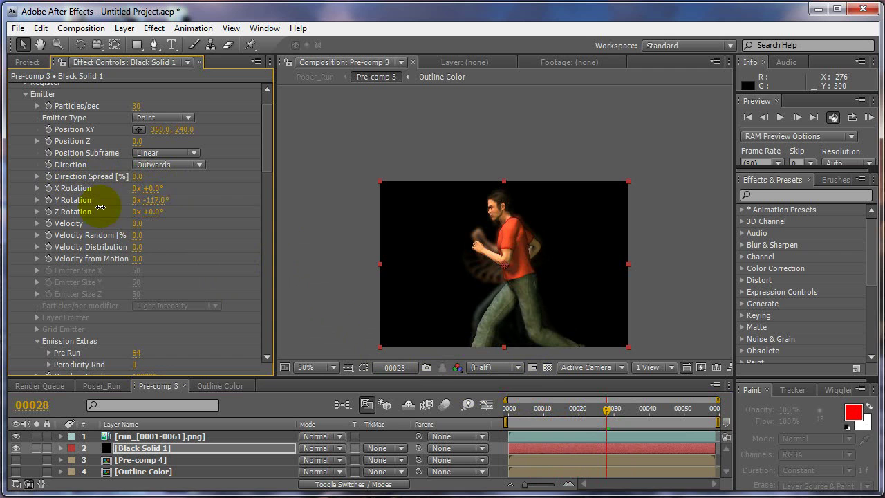
pyautogui.click(155, 199)
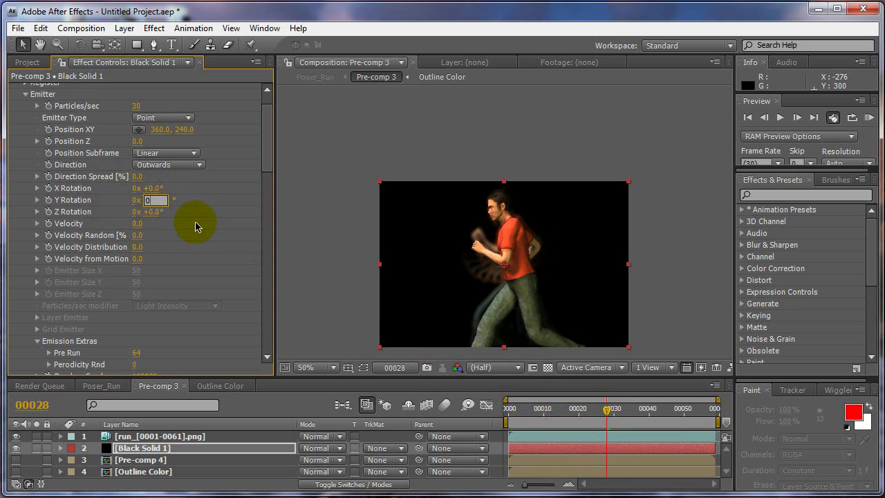
pyautogui.moveTo(137, 226); pyautogui.dragTo(142, 224)
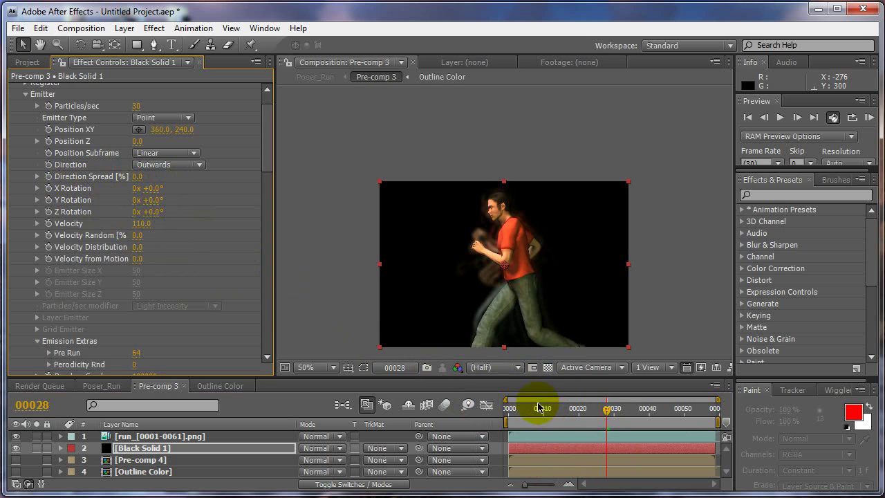
# Scrub through the animation from the first frame to review the aura at several frames
pyautogui.moveTo(541, 406); pyautogui.dragTo(565, 412)
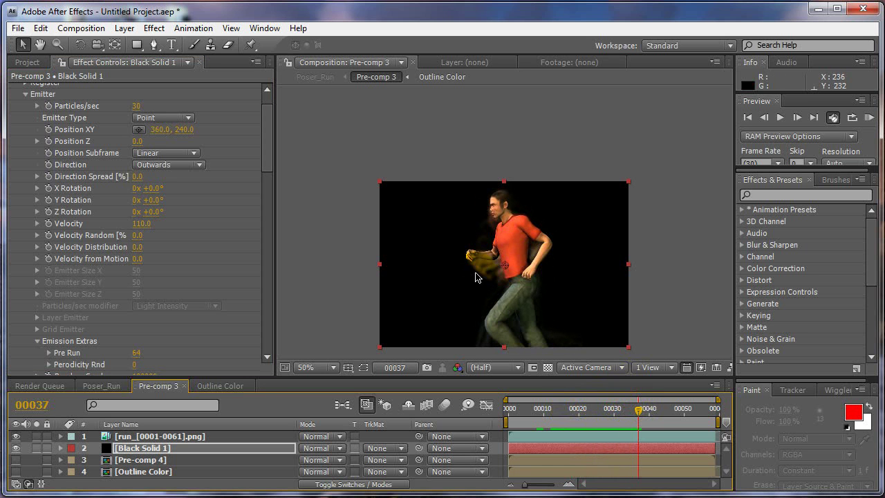
pyautogui.moveTo(546, 413); pyautogui.dragTo(621, 408)
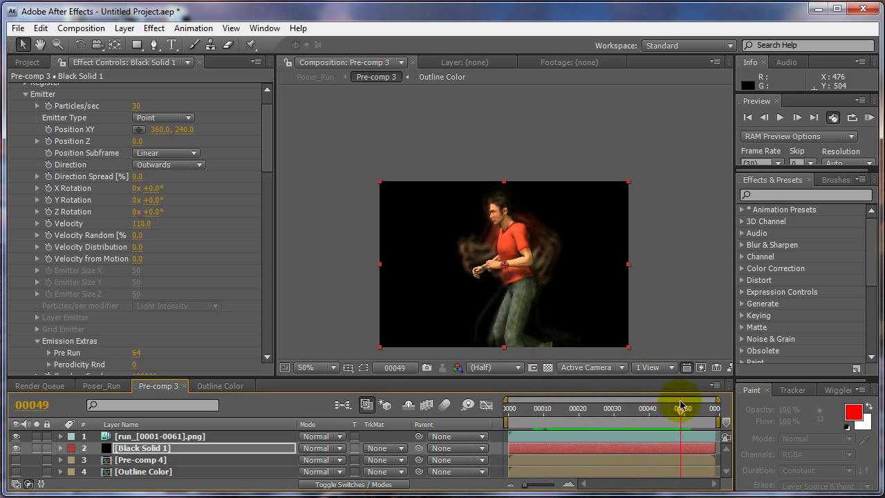
pyautogui.moveTo(705, 400); pyautogui.dragTo(667, 411)
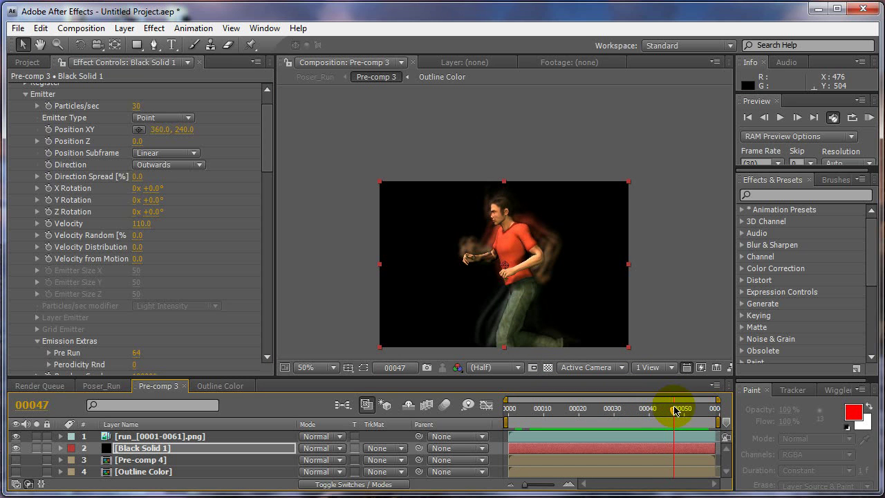
pyautogui.moveTo(520, 408); pyautogui.dragTo(494, 405)
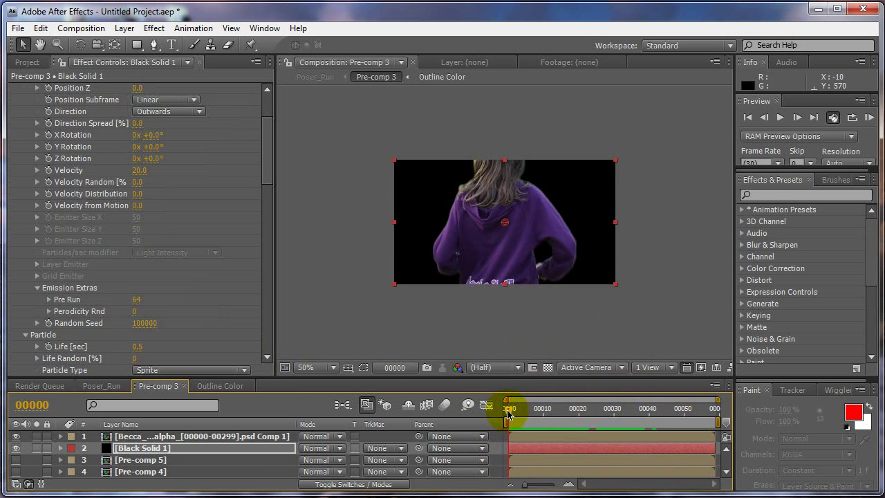
pyautogui.moveTo(508, 414); pyautogui.dragTo(525, 400)
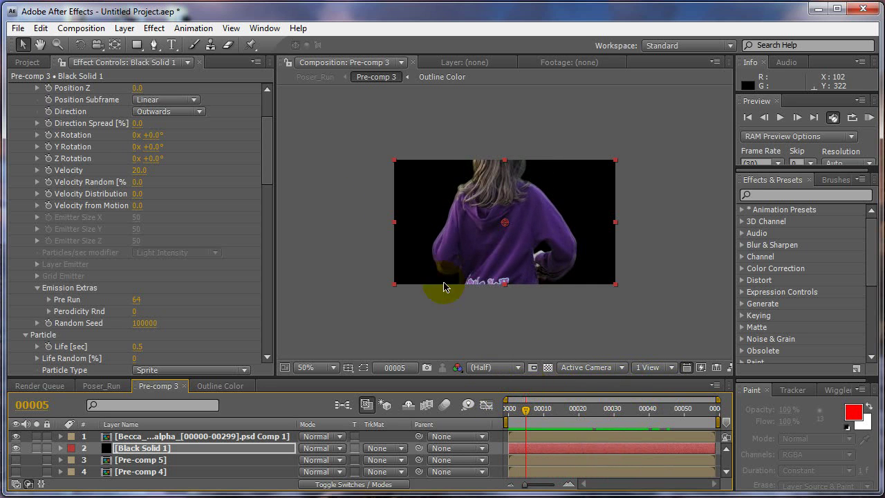
# At frame 7, try new Velocity and Direction Spread values, returning Spread to 0
pyautogui.moveTo(266, 177); pyautogui.dragTo(270, 161)
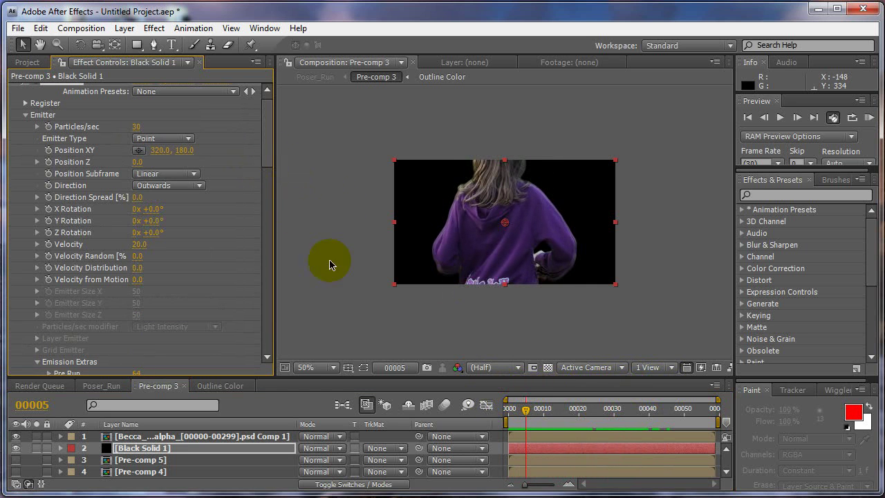
pyautogui.click(534, 408)
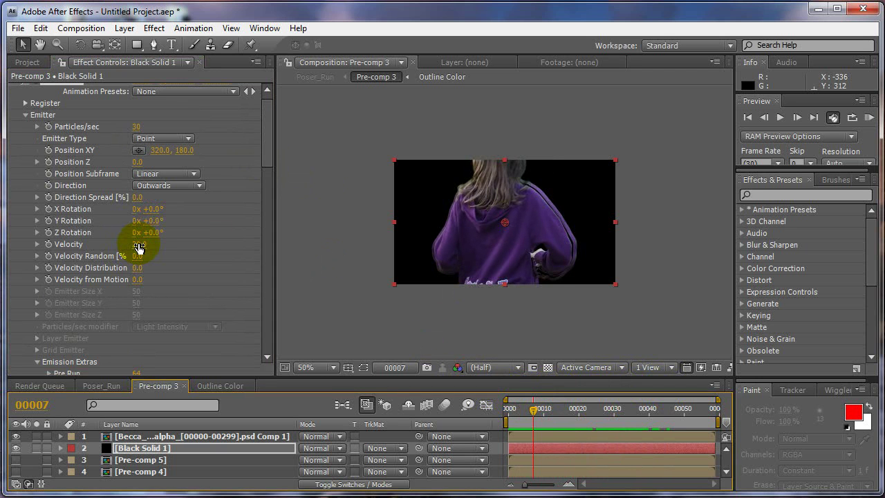
pyautogui.moveTo(139, 244); pyautogui.dragTo(143, 248)
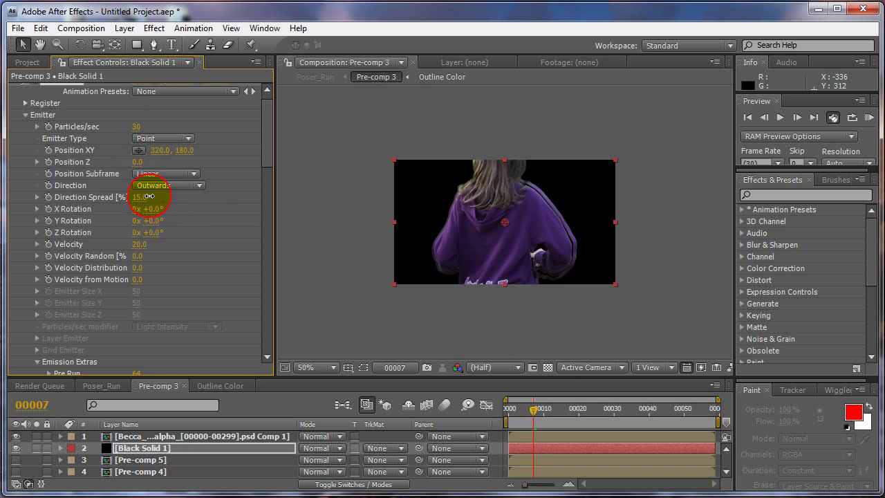
pyautogui.moveTo(159, 196); pyautogui.dragTo(136, 199)
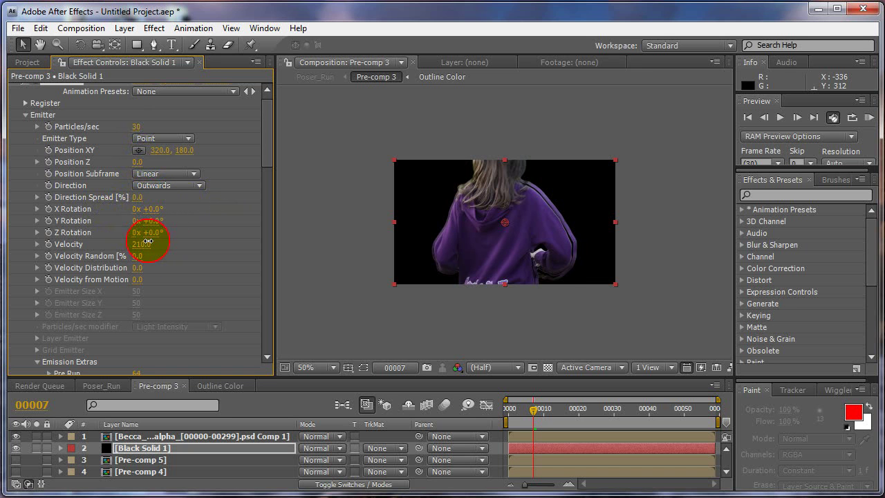
pyautogui.moveTo(147, 241); pyautogui.dragTo(488, 294)
# Raise Velocity Random to 33% and bring Velocity down to 40
pyautogui.click(139, 261)
pyautogui.moveTo(152, 257)
pyautogui.mouseDown()
pyautogui.moveTo(138, 255)
pyautogui.moveTo(180, 256)
pyautogui.moveTo(129, 261)
pyautogui.moveTo(145, 256)
pyautogui.mouseUp()
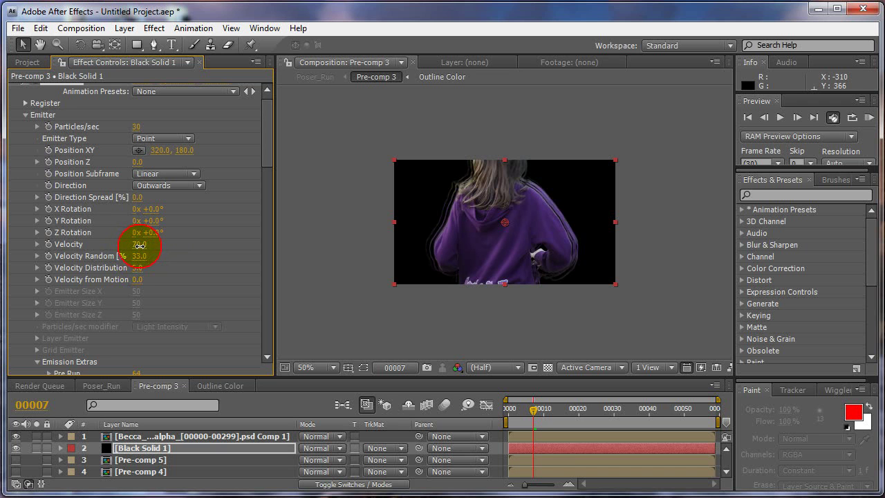
pyautogui.moveTo(139, 245); pyautogui.dragTo(140, 246)
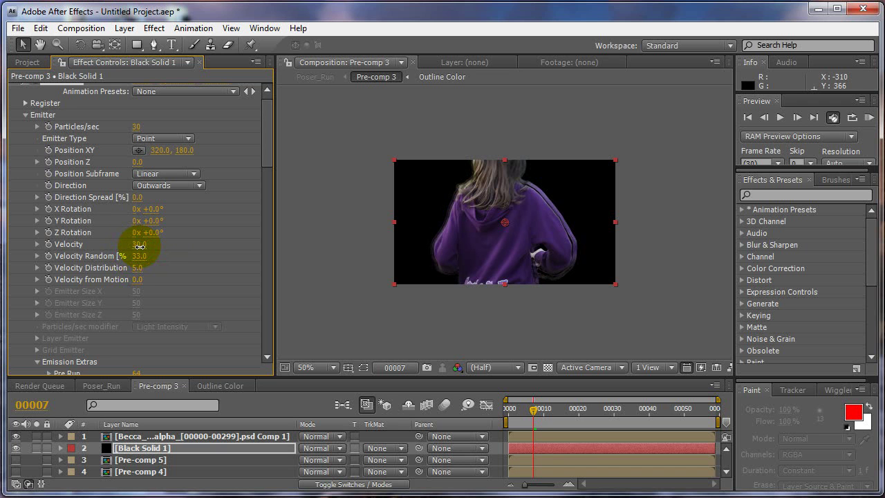
# Move to frame 37 and view the composition at 100% and Full resolution
pyautogui.moveTo(533, 409); pyautogui.dragTo(641, 387)
pyautogui.click(546, 394)
pyautogui.press('.')
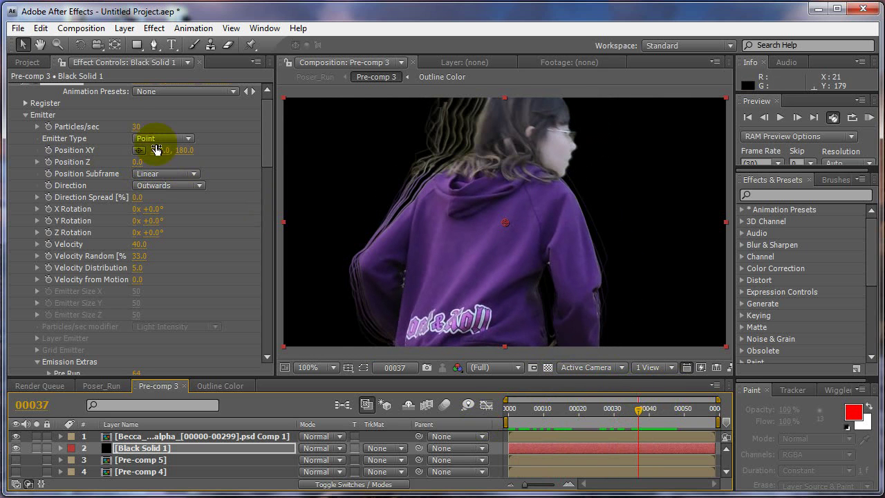
# Lengthen particle Life to 0.9 seconds and enter Velocity 20, then return to an early frame
pyautogui.moveTo(268, 156); pyautogui.dragTo(268, 181)
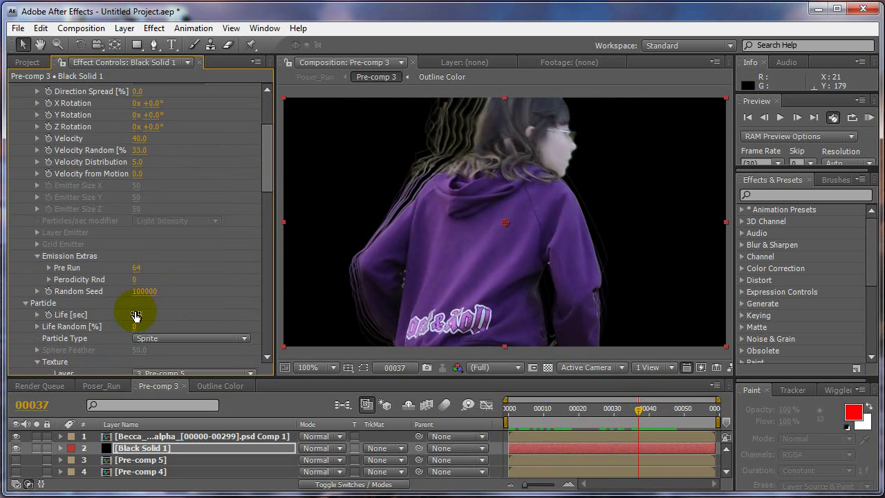
pyautogui.moveTo(147, 312); pyautogui.dragTo(141, 314)
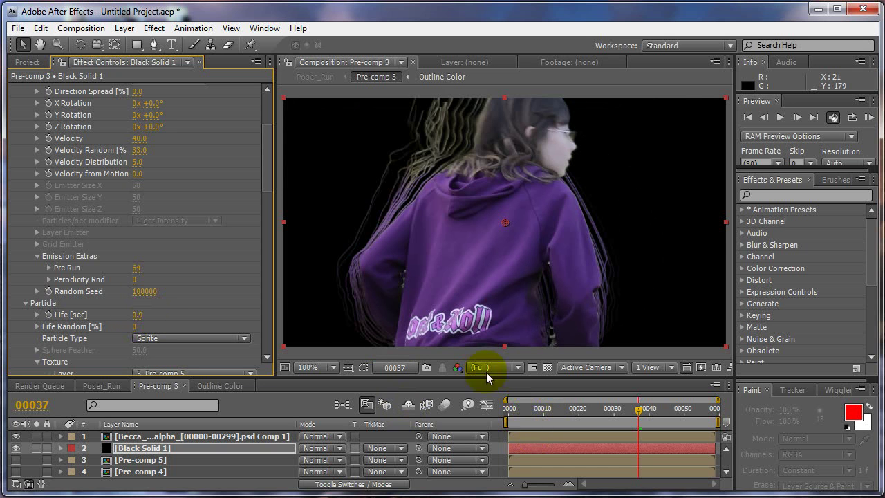
pyautogui.moveTo(139, 141); pyautogui.dragTo(142, 143)
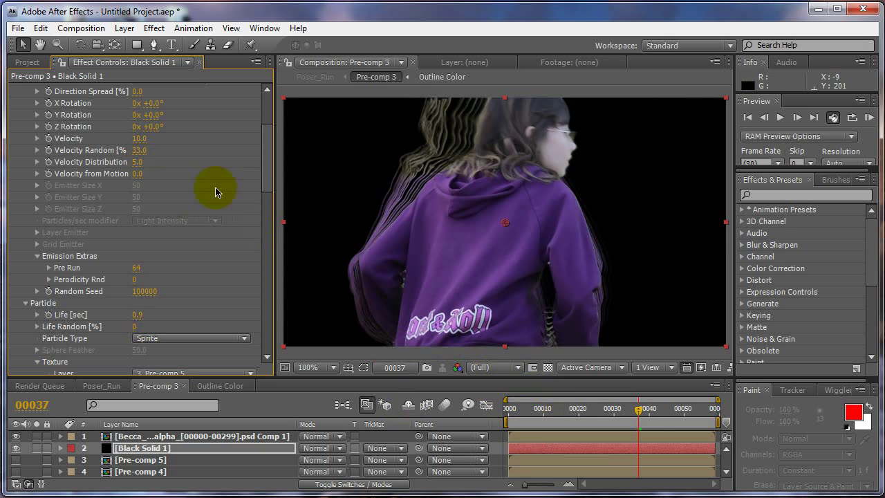
pyautogui.click(140, 138)
pyautogui.write('2')
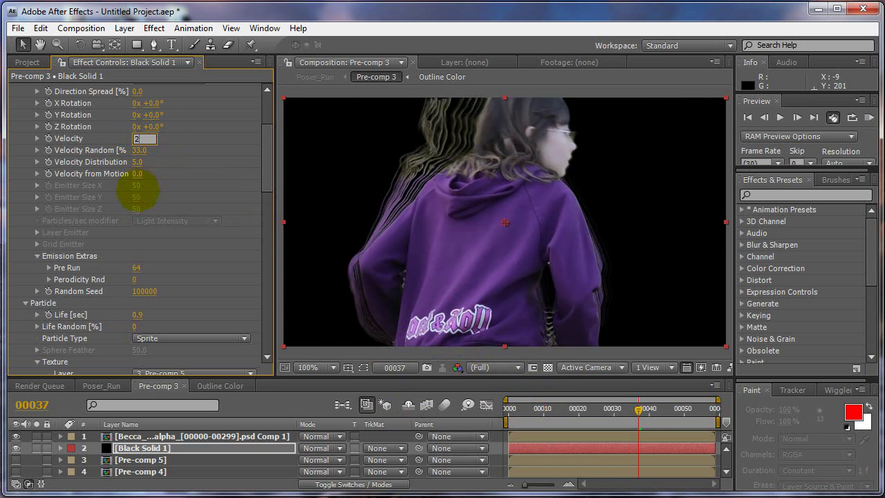
pyautogui.write('0')
pyautogui.press('Tab')
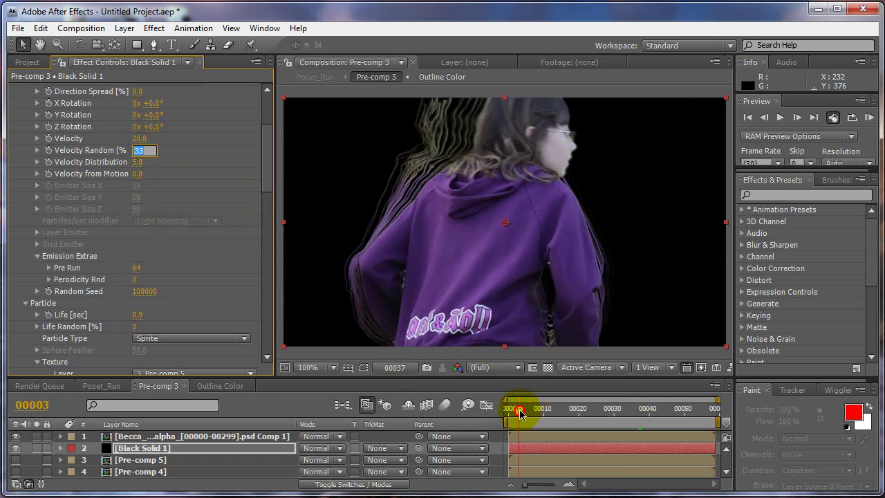
pyautogui.moveTo(521, 413); pyautogui.dragTo(560, 411)
# Switch the emitter Direction to Directional, previewing the trails across frames
pyautogui.scroll(-2, 510, 266)
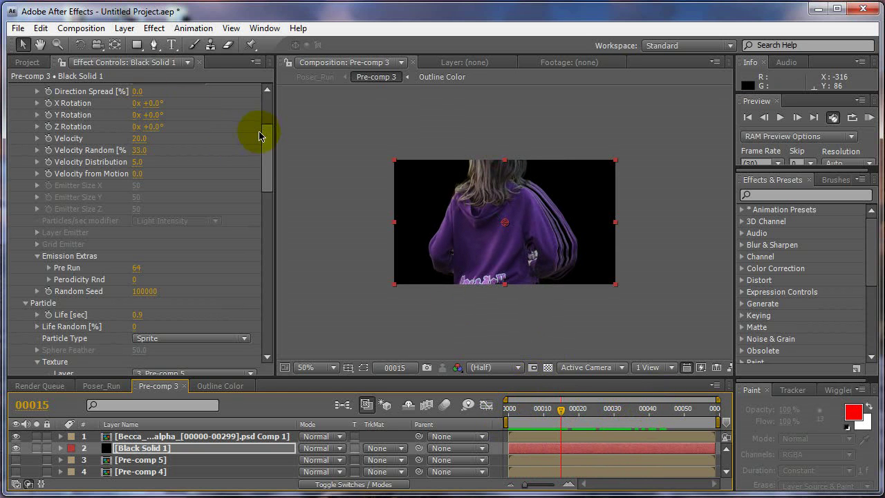
pyautogui.scroll(5, 272, 151)
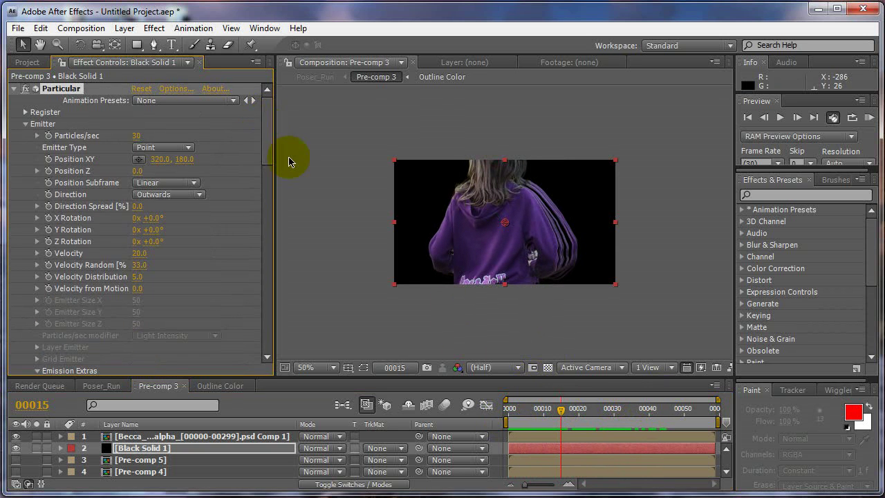
pyautogui.click(516, 412)
pyautogui.moveTo(517, 413); pyautogui.dragTo(586, 418)
pyautogui.click(146, 147)
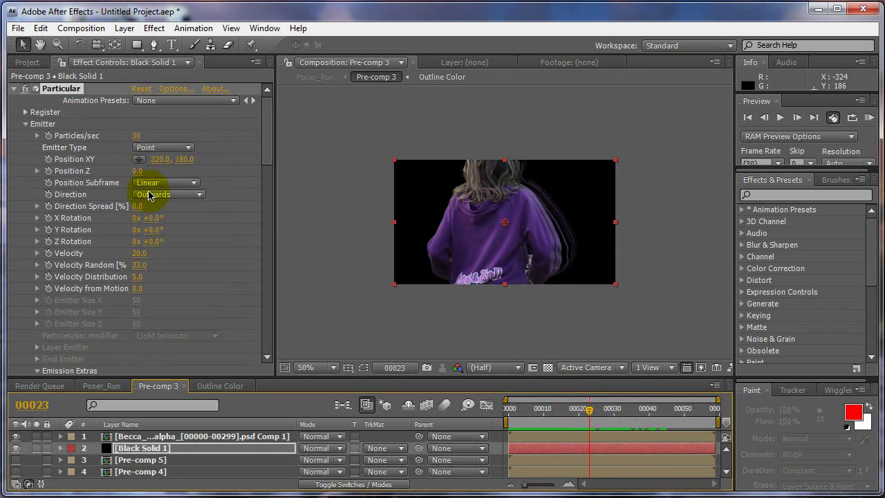
pyautogui.click(148, 193)
pyautogui.click(163, 157)
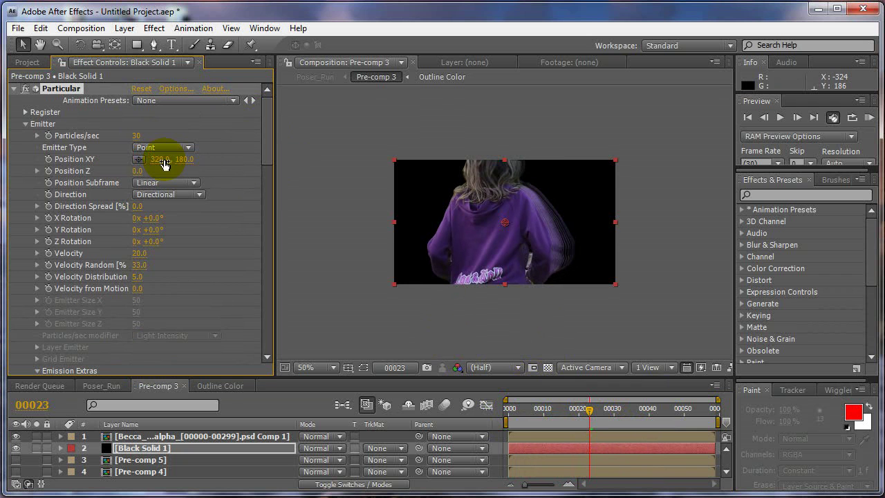
pyautogui.moveTo(527, 419); pyautogui.dragTo(573, 410)
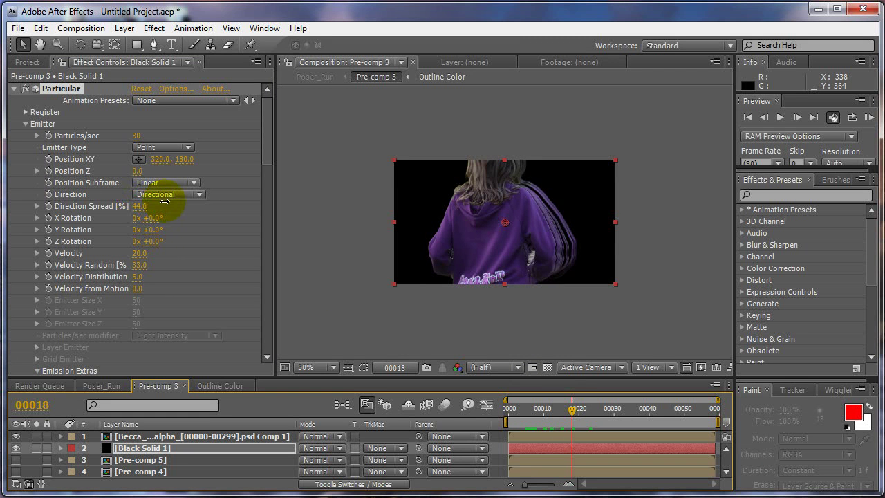
# Rotate the emission to Y Rotation +90° with Direction Spread 33, keeping Velocity at 20
pyautogui.click(156, 229)
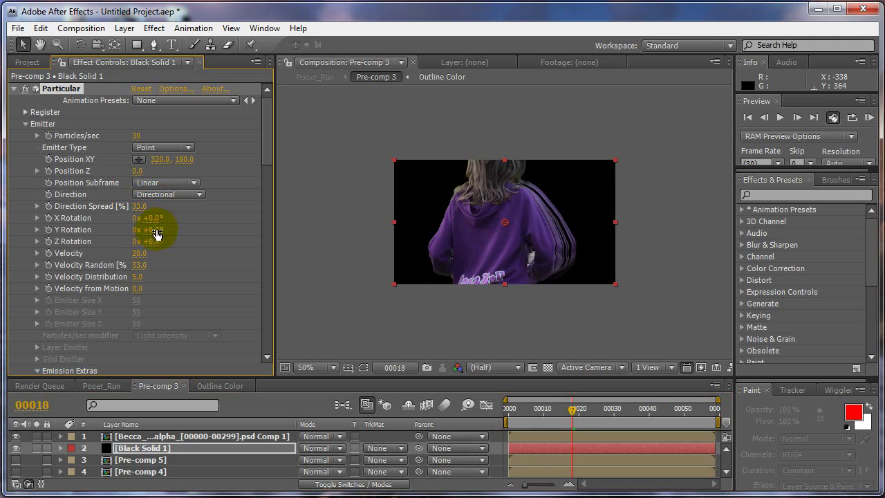
pyautogui.moveTo(155, 229); pyautogui.dragTo(198, 236)
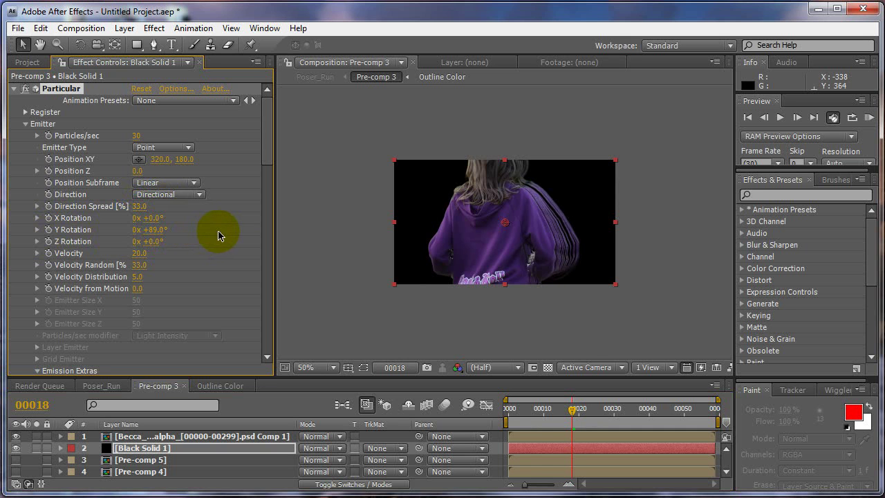
pyautogui.moveTo(528, 410); pyautogui.dragTo(617, 418)
pyautogui.moveTo(170, 230)
pyautogui.mouseDown()
pyautogui.moveTo(245, 235)
pyautogui.moveTo(37, 231)
pyautogui.moveTo(187, 242)
pyautogui.moveTo(144, 253)
pyautogui.mouseUp()
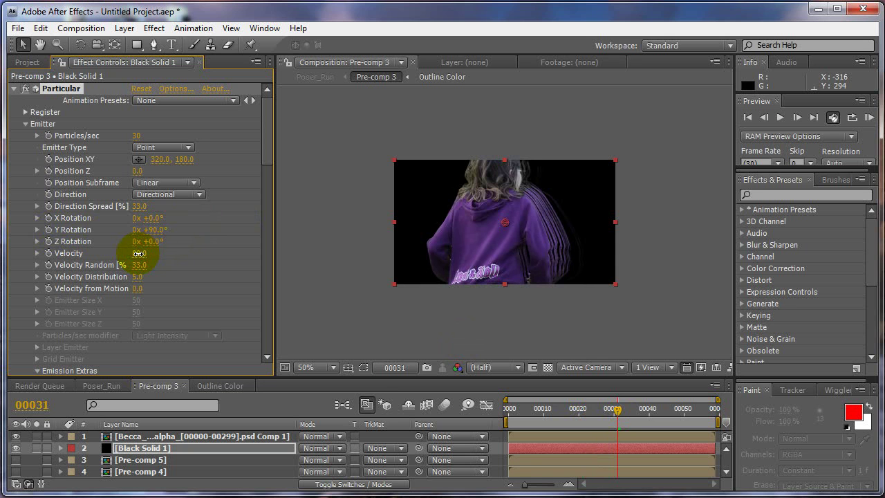
pyautogui.moveTo(139, 253); pyautogui.dragTo(140, 257)
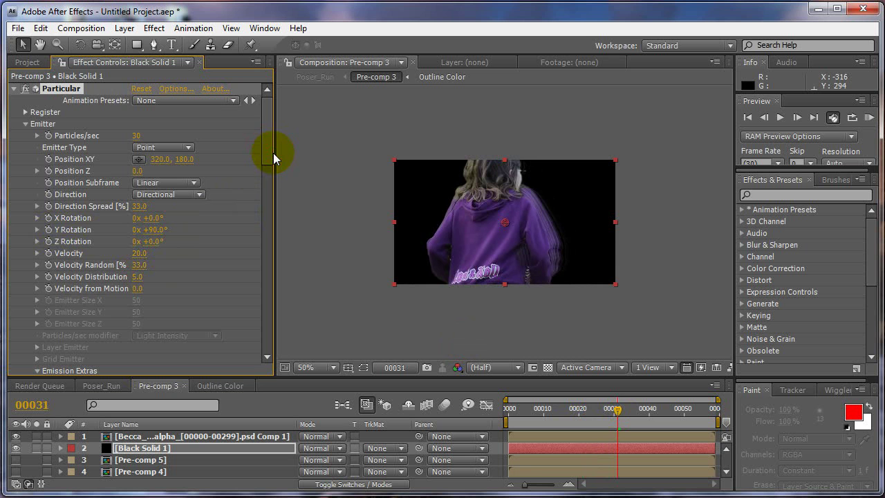
# Scrub Particular's particle Life to 2.7 seconds, previewing the longer trails on the timeline
pyautogui.moveTo(267, 152); pyautogui.dragTo(267, 214)
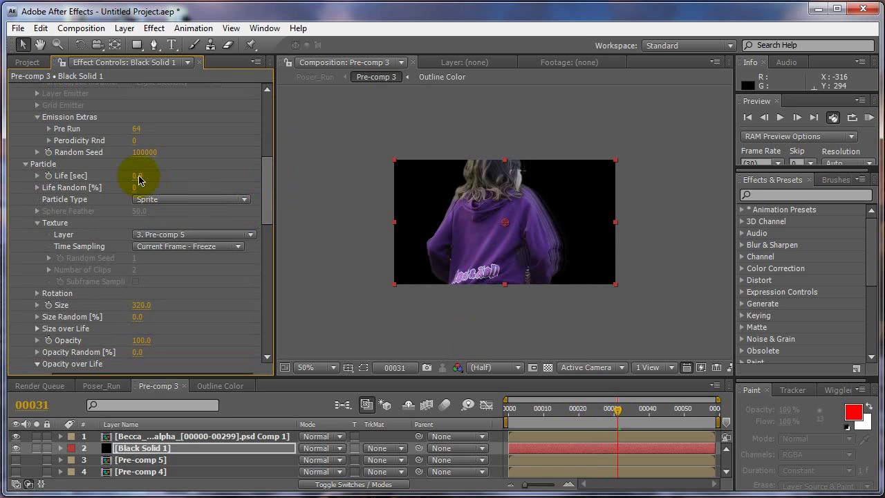
pyautogui.moveTo(136, 177); pyautogui.dragTo(135, 178)
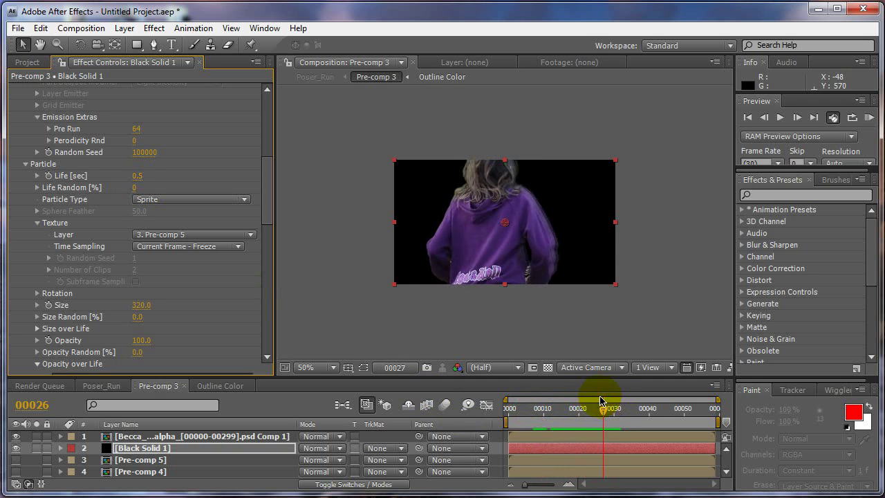
pyautogui.moveTo(600, 401); pyautogui.dragTo(662, 413)
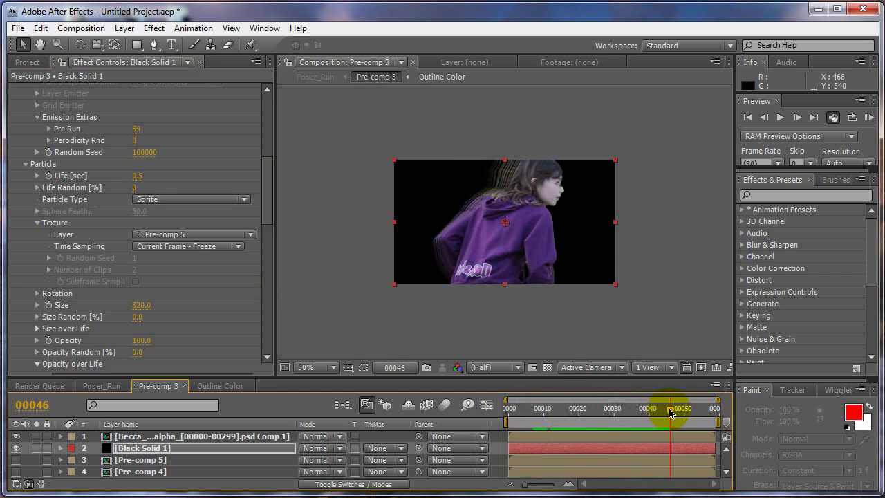
pyautogui.moveTo(270, 210); pyautogui.dragTo(270, 160)
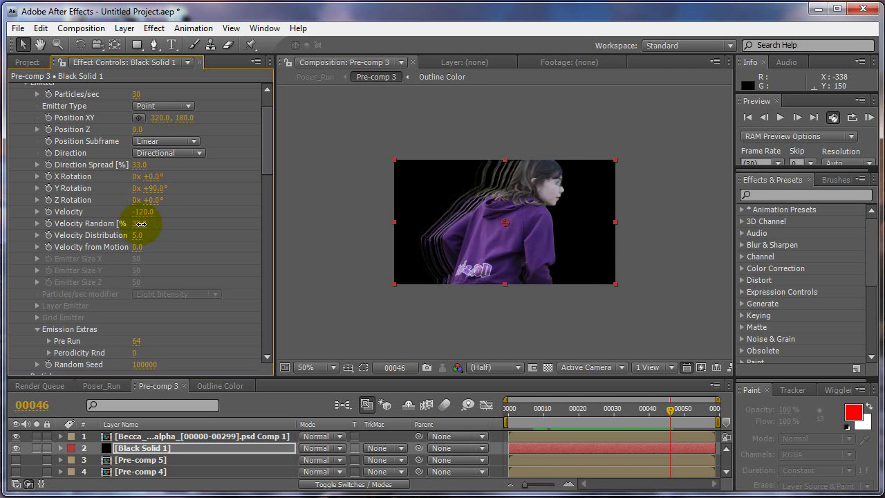
pyautogui.moveTo(532, 411); pyautogui.dragTo(671, 401)
pyautogui.moveTo(263, 119); pyautogui.dragTo(263, 185)
pyautogui.moveTo(137, 214); pyautogui.dragTo(163, 198)
# Reduce Particular's emission rate to 10 particles per second and review the trails
pyautogui.click(522, 409)
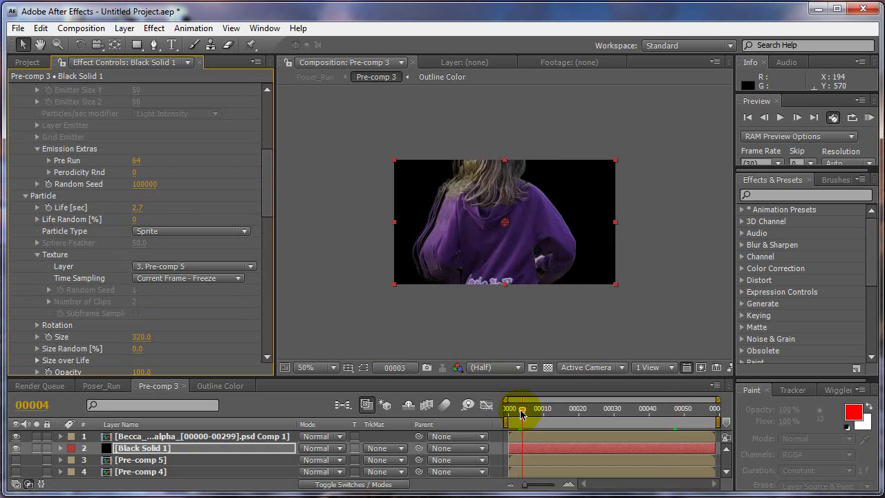
pyautogui.moveTo(522, 414); pyautogui.dragTo(607, 412)
pyautogui.moveTo(269, 187); pyautogui.dragTo(265, 124)
pyautogui.moveTo(133, 138); pyautogui.dragTo(134, 139)
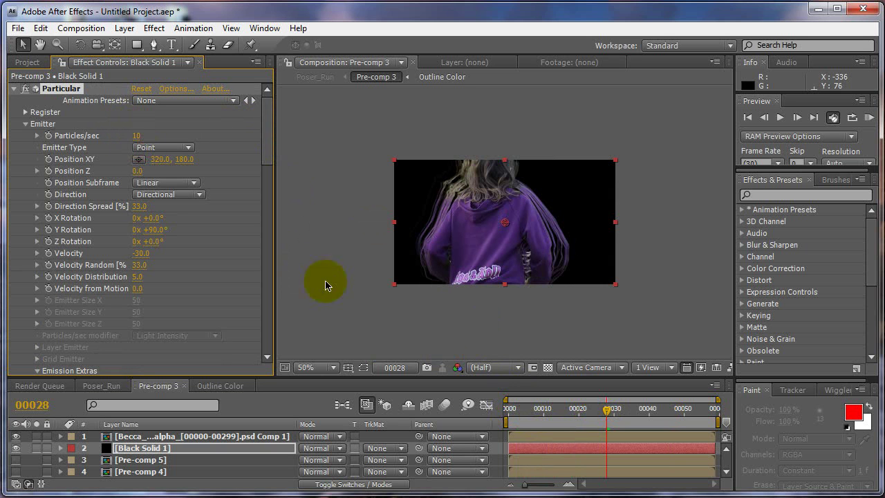
pyautogui.moveTo(529, 415); pyautogui.dragTo(719, 385)
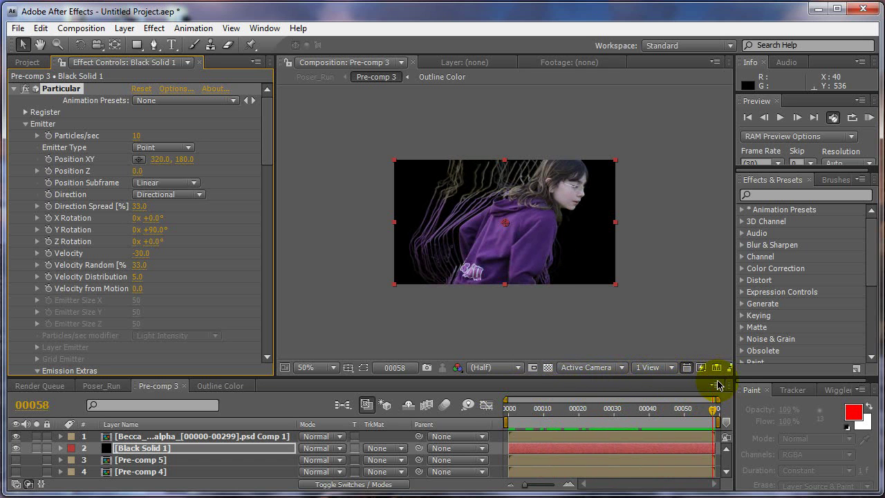
pyautogui.moveTo(524, 409); pyautogui.dragTo(644, 407)
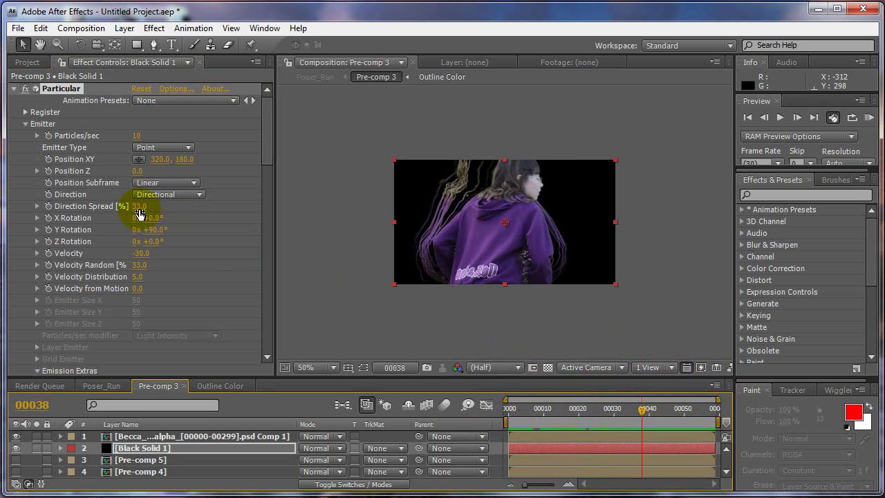
# Set the emitter Velocity to 0 and preview the resulting trails
pyautogui.click(140, 254)
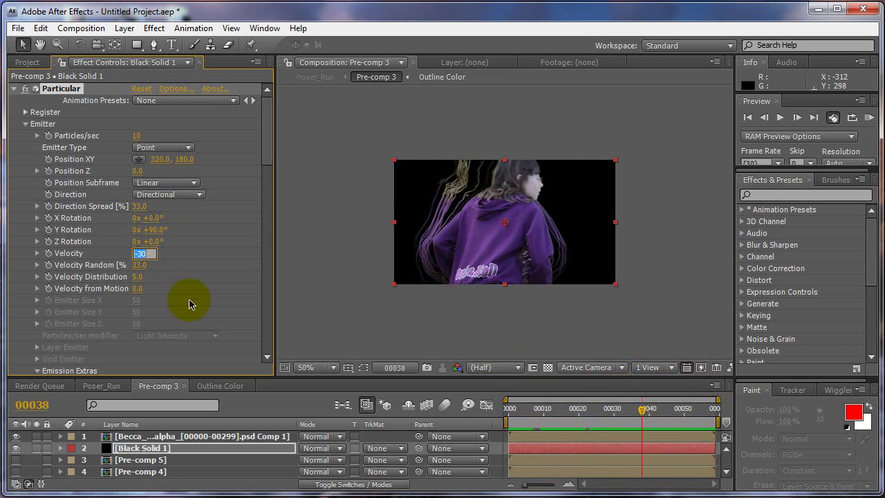
pyautogui.write('0')
pyautogui.press('Tab')
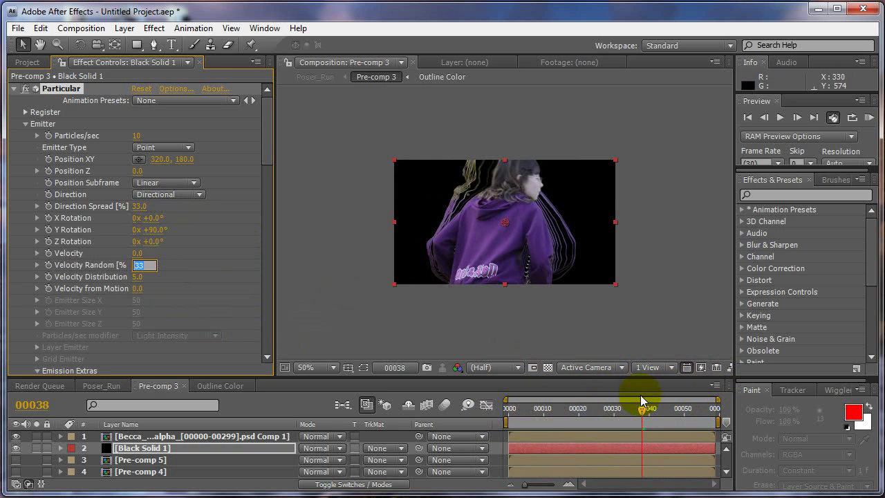
pyautogui.moveTo(642, 408); pyautogui.dragTo(662, 432)
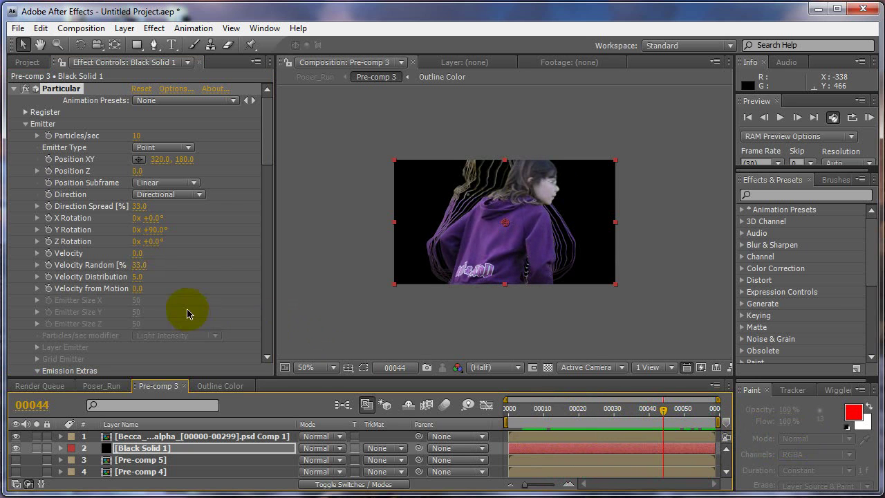
# Scrub Velocity up to 30 and preview the wavy sideways trails
pyautogui.moveTo(135, 256); pyautogui.dragTo(139, 256)
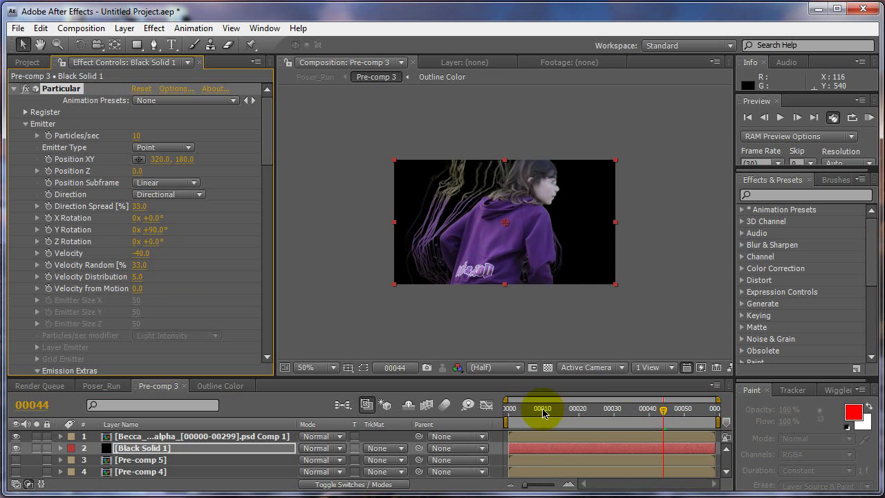
pyautogui.moveTo(540, 409); pyautogui.dragTo(654, 419)
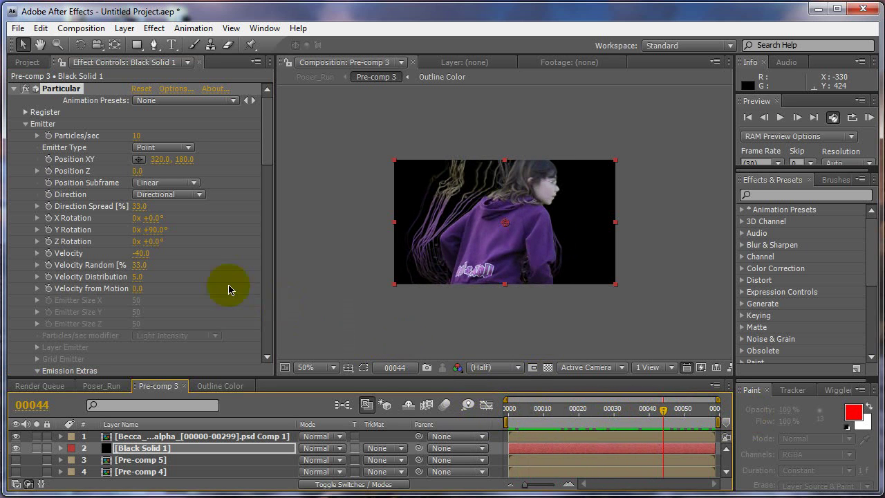
pyautogui.moveTo(164, 253); pyautogui.dragTo(159, 264)
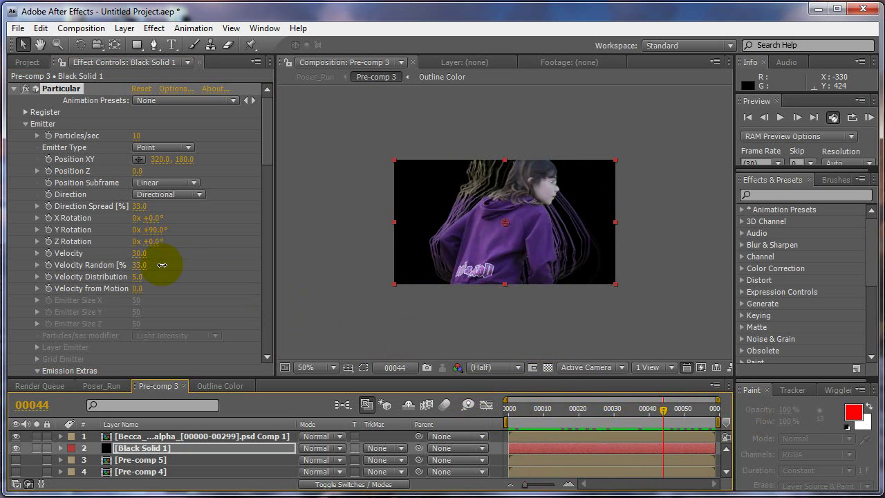
pyautogui.moveTo(668, 414); pyautogui.dragTo(683, 403)
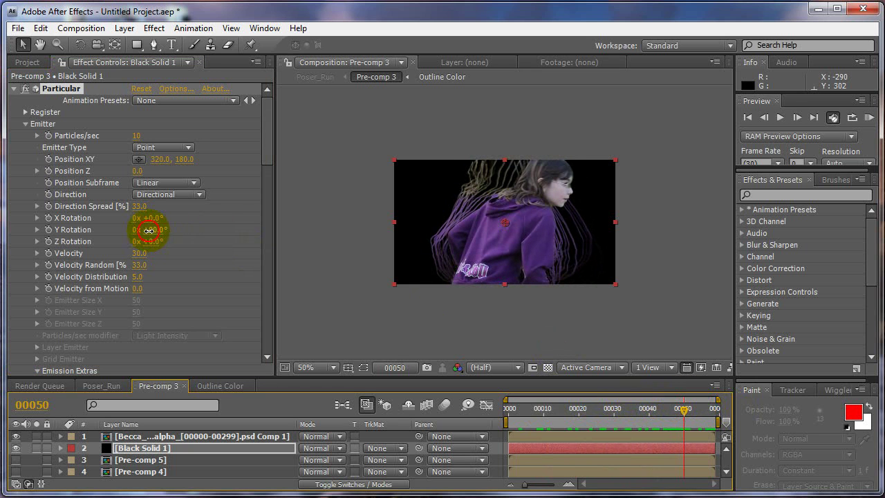
# Rotate the emitter's Y Rotation to -90° and preview the rotated trails
pyautogui.moveTo(149, 230); pyautogui.dragTo(43, 253)
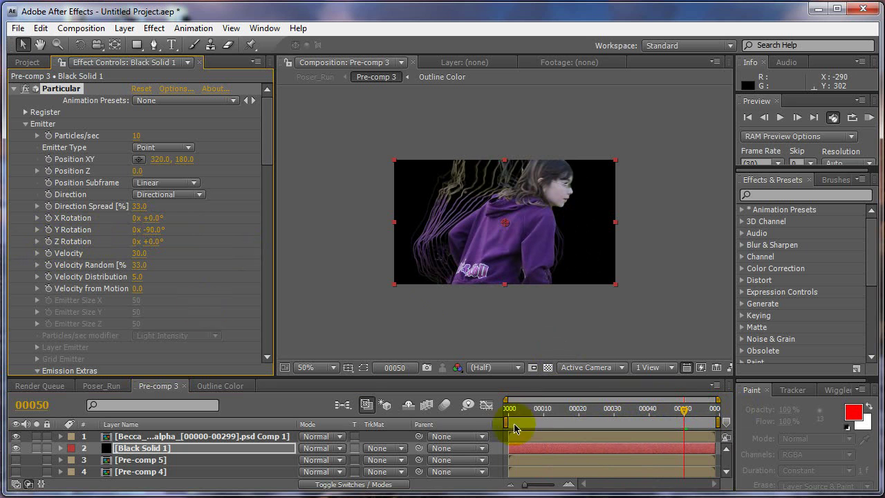
pyautogui.click(543, 411)
pyautogui.moveTo(542, 410); pyautogui.dragTo(713, 414)
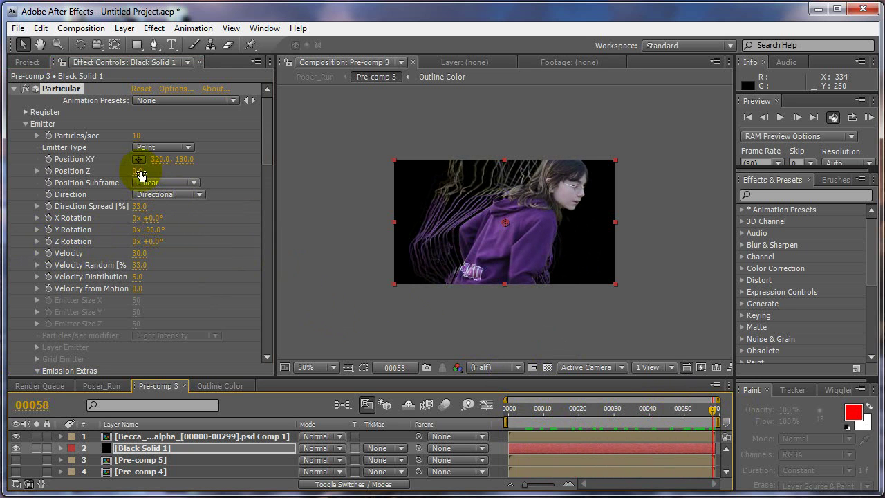
# Adjust particles per second, set Velocity Random to 52, and shorten particle Life
pyautogui.moveTo(135, 138); pyautogui.dragTo(157, 322)
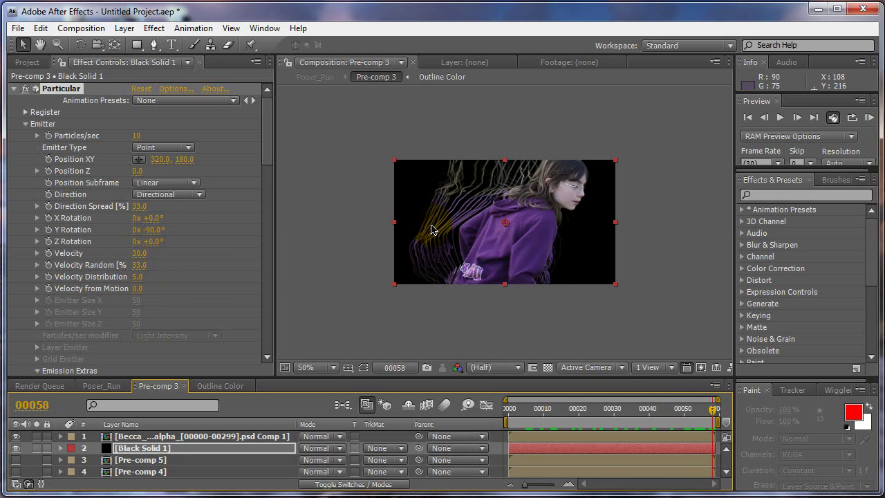
pyautogui.moveTo(140, 265); pyautogui.dragTo(101, 274)
pyautogui.click(271, 142)
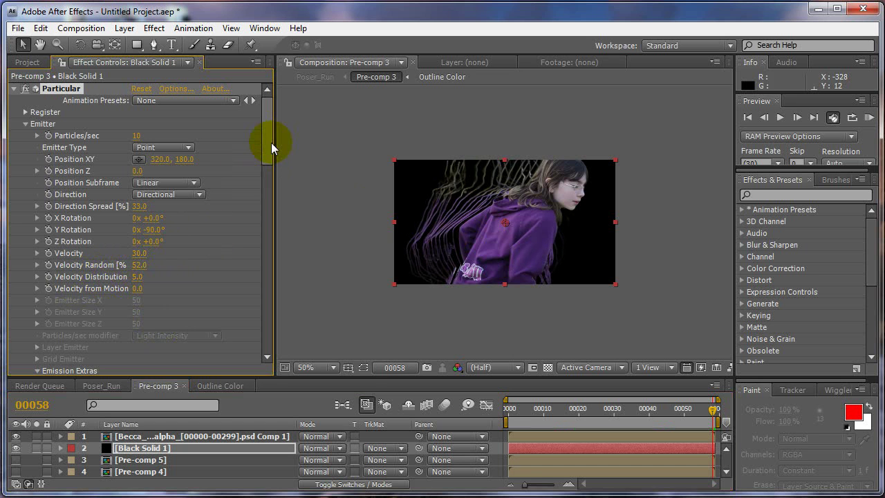
pyautogui.moveTo(264, 146); pyautogui.dragTo(268, 170)
pyautogui.moveTo(137, 323); pyautogui.dragTo(125, 333)
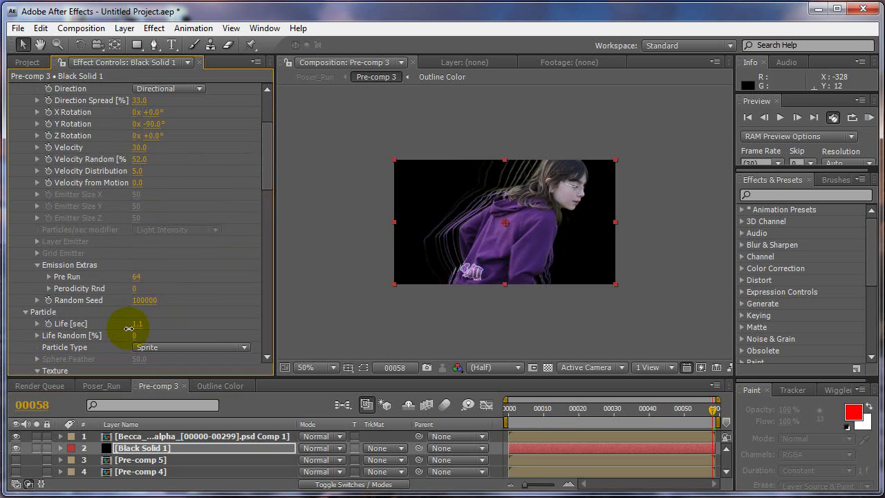
# Fine-tune particle Life to 1.1 seconds and preview the shorter trails
pyautogui.moveTo(129, 329); pyautogui.dragTo(123, 336)
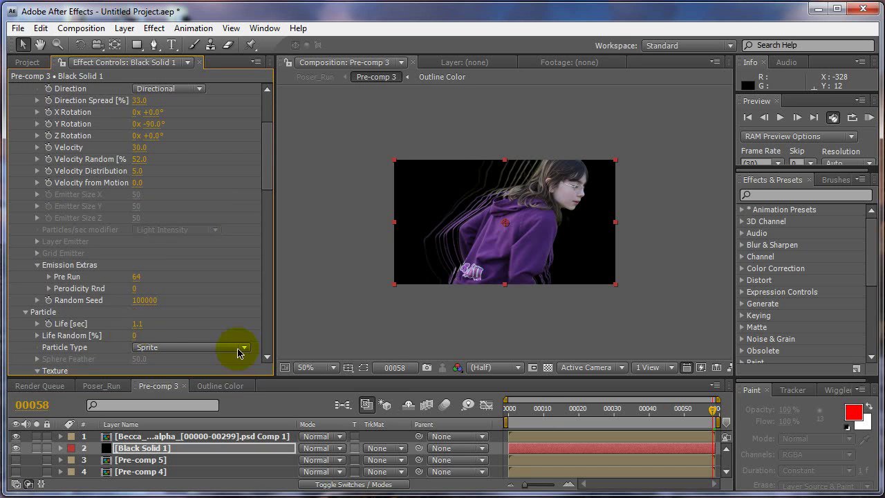
pyautogui.click(548, 412)
pyautogui.moveTo(548, 412); pyautogui.dragTo(647, 398)
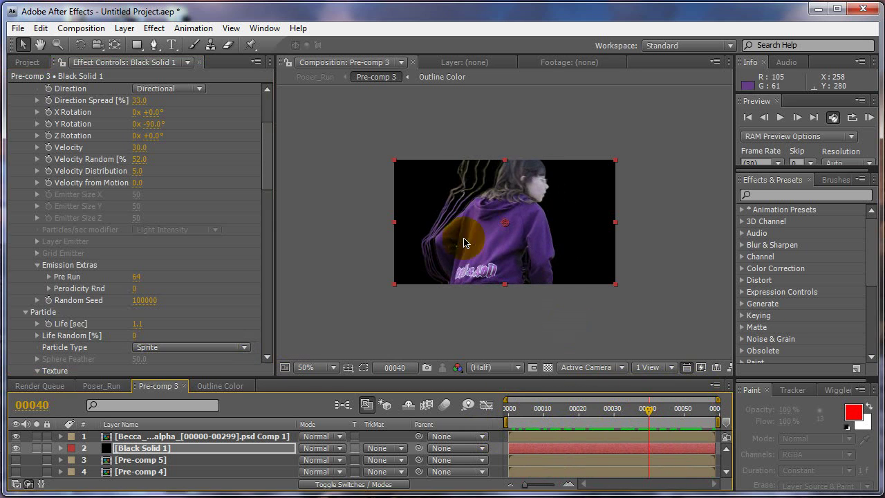
# Enable Fast Blur with Blurriness 2.0 and check the softened trails
pyautogui.moveTo(268, 153); pyautogui.dragTo(61, 335)
pyautogui.click(25, 322)
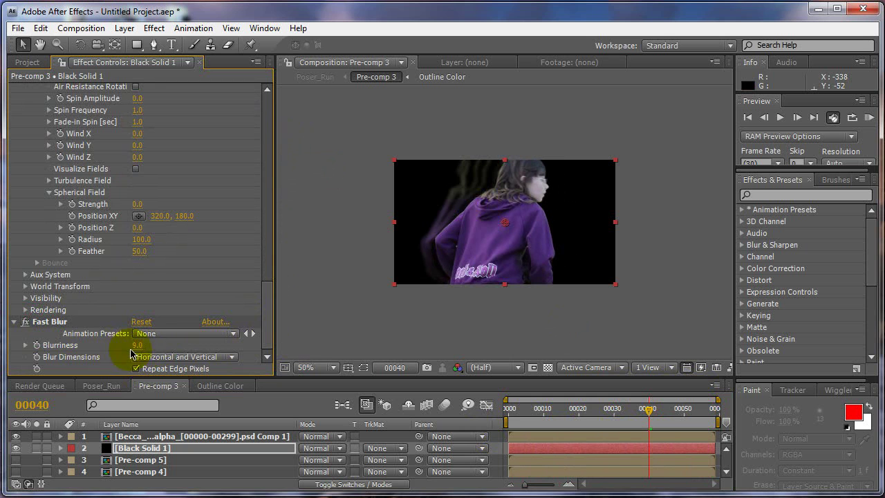
pyautogui.moveTo(138, 350); pyautogui.dragTo(127, 348)
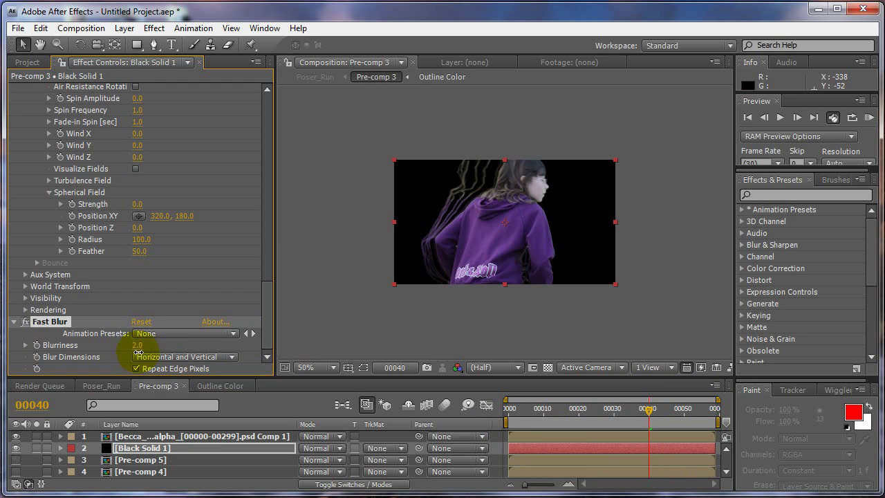
pyautogui.moveTo(526, 412); pyautogui.dragTo(706, 427)
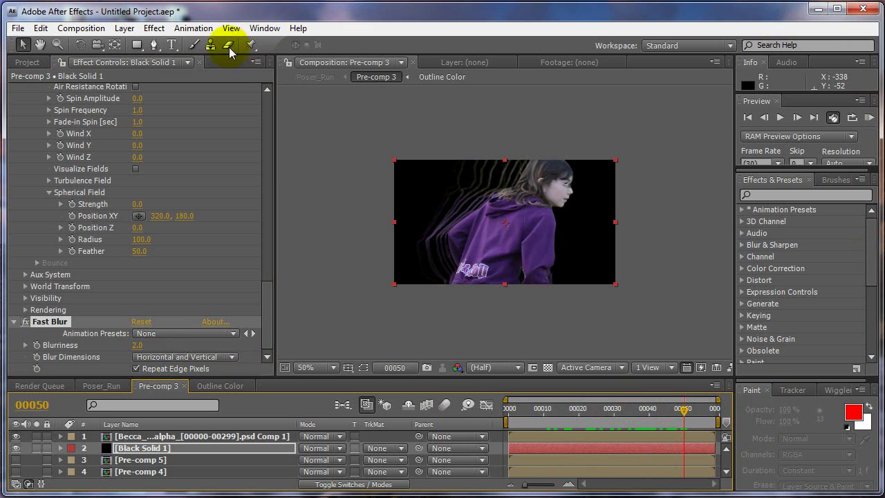
# From the Project panel, start File > Import > File to bring in new footage
pyautogui.click(26, 62)
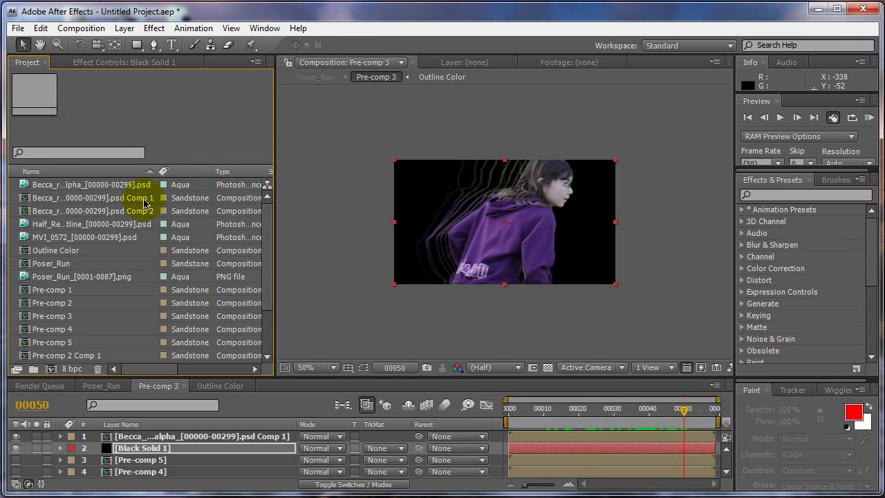
pyautogui.click(17, 28)
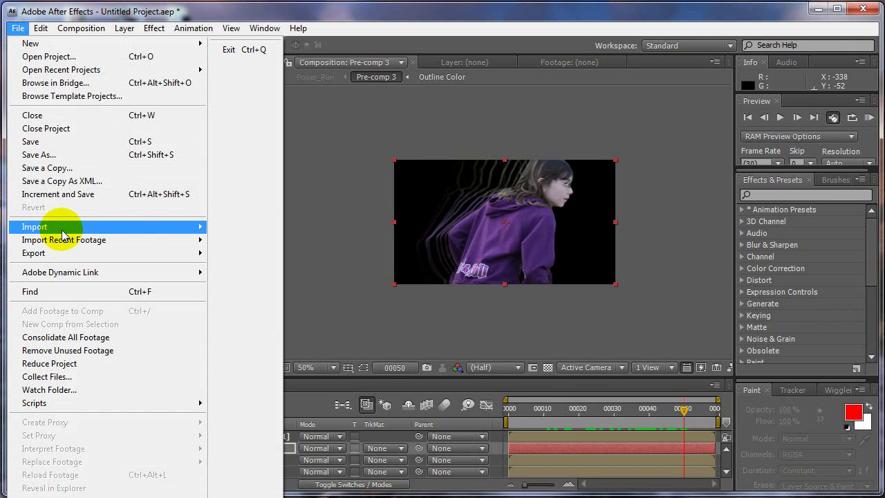
pyautogui.moveTo(62, 226)
pyautogui.click(237, 227)
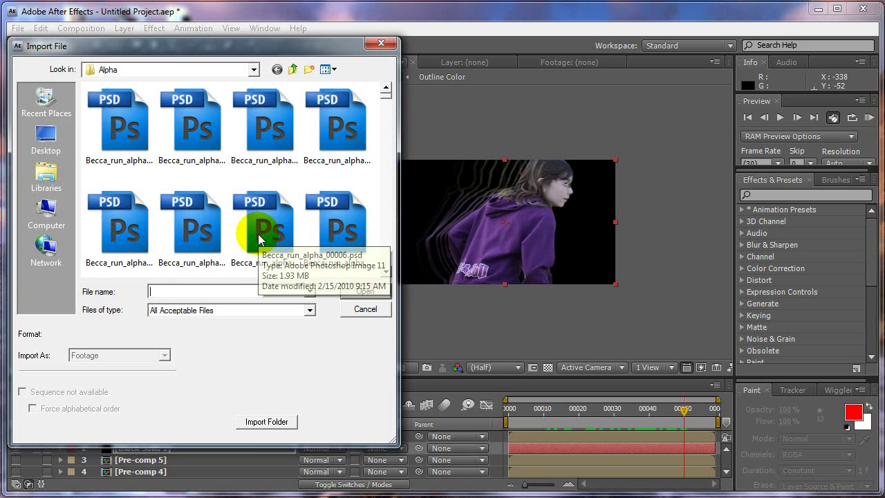